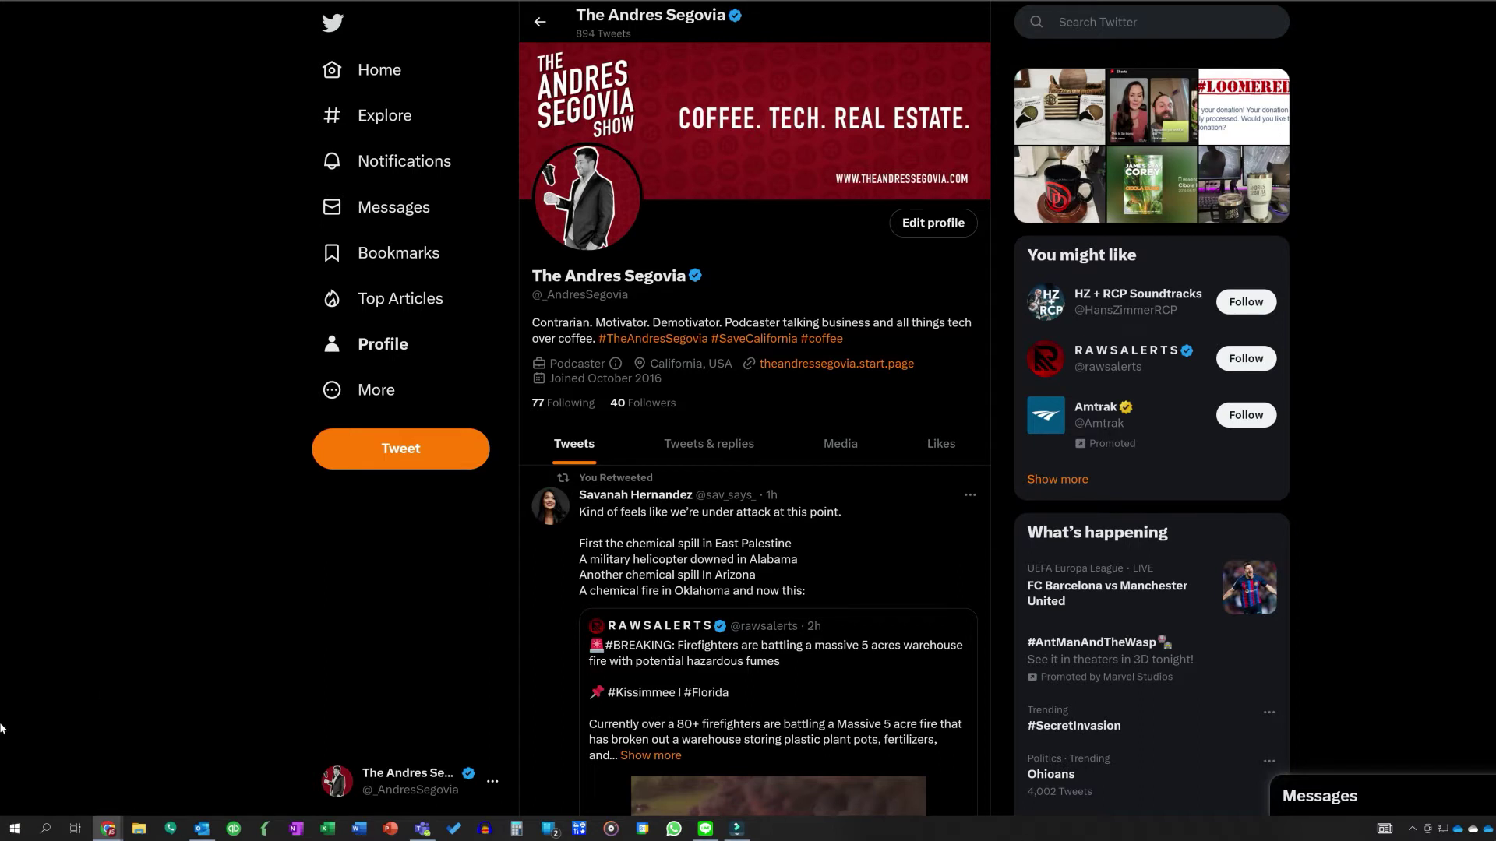
# Switch to the TweetDeck browser window showing the Main deck
pyautogui.moveTo(109, 828)
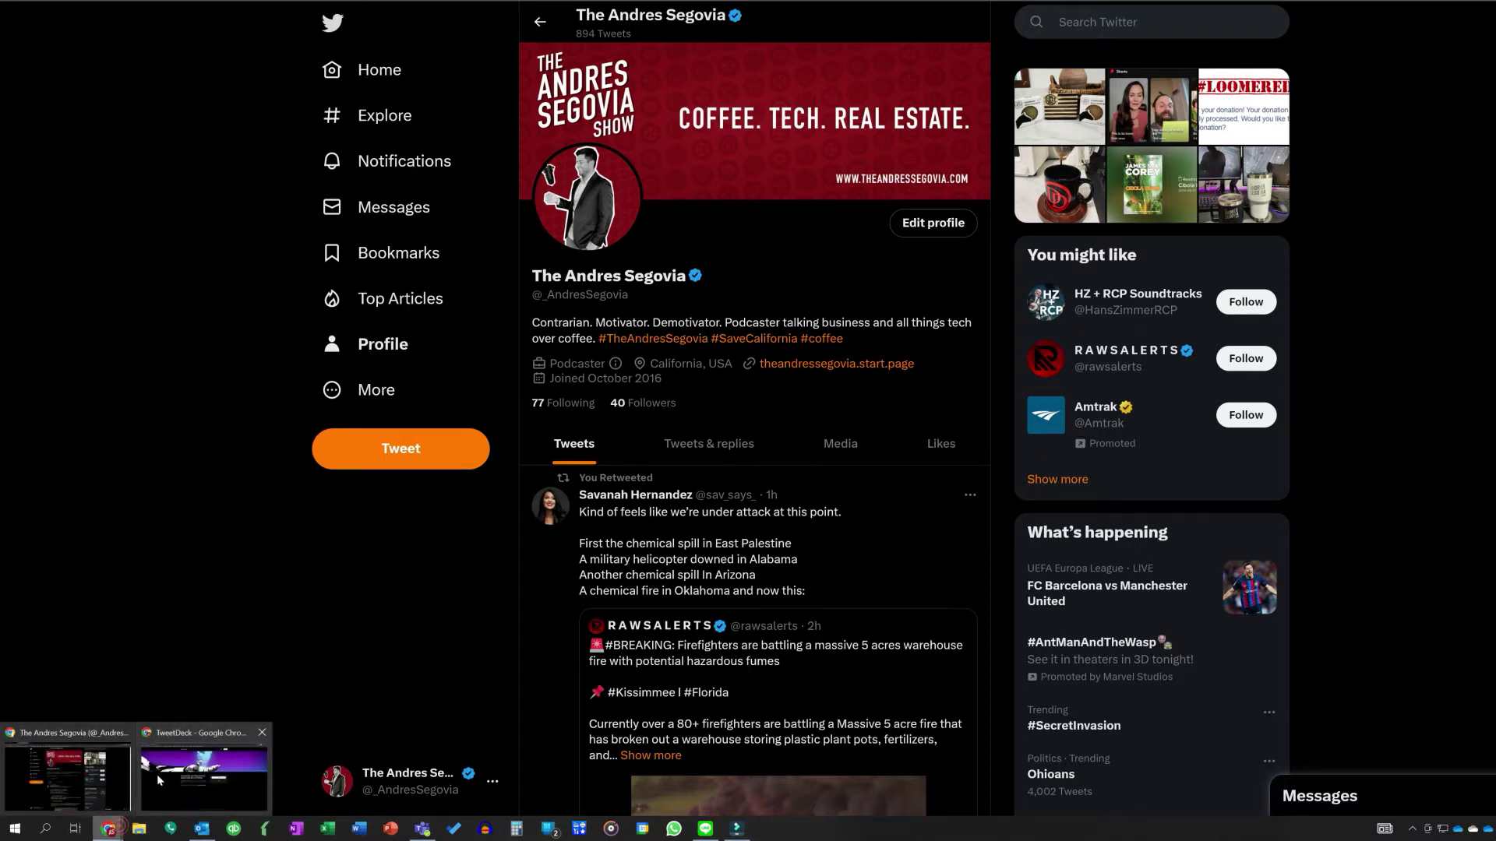
pyautogui.click(155, 773)
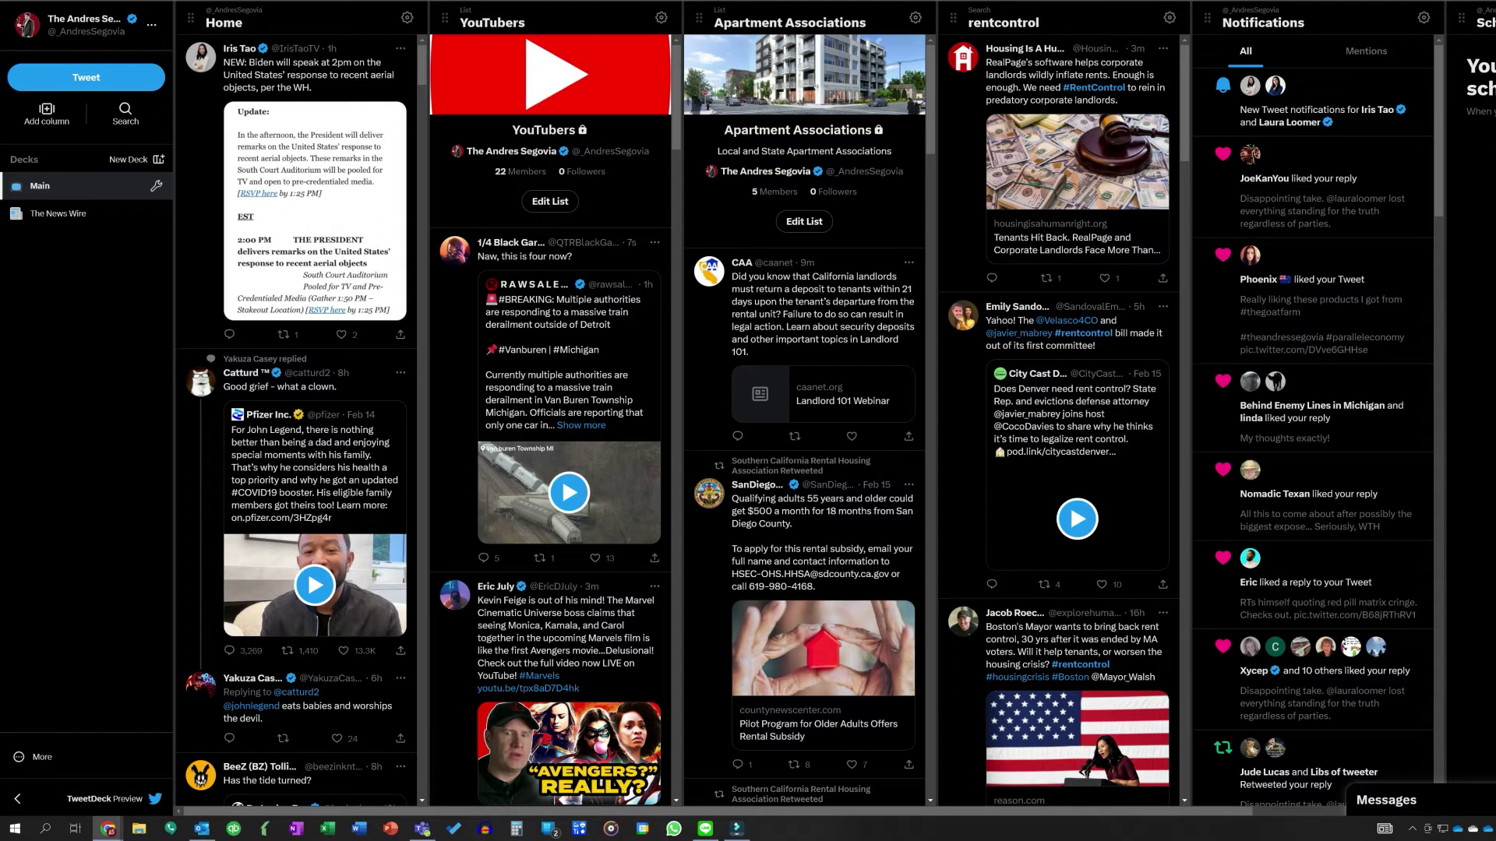
pyautogui.scroll(-10, 296, 421)
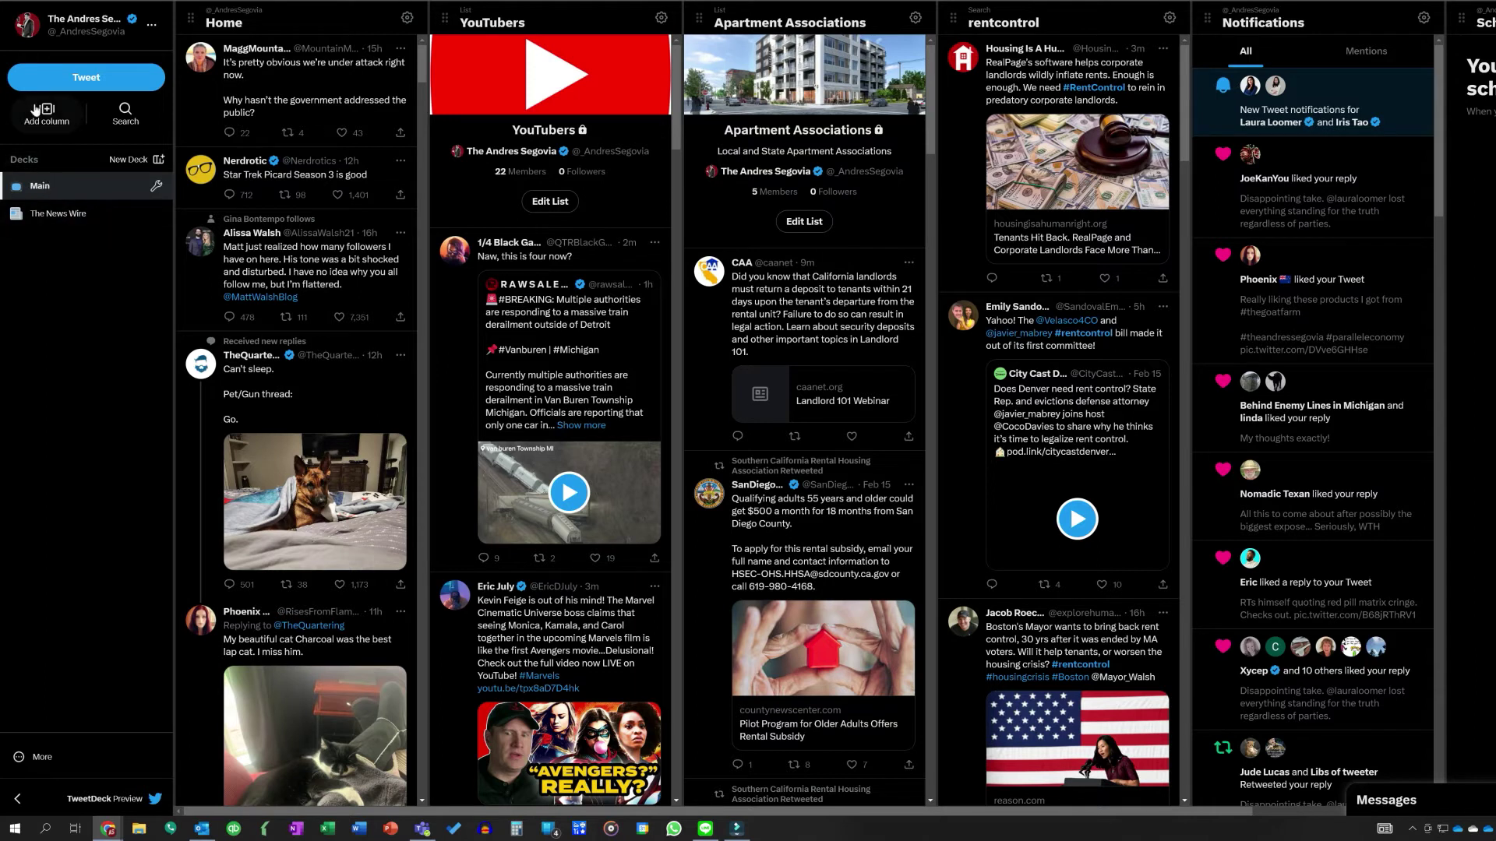
pyautogui.click(70, 78)
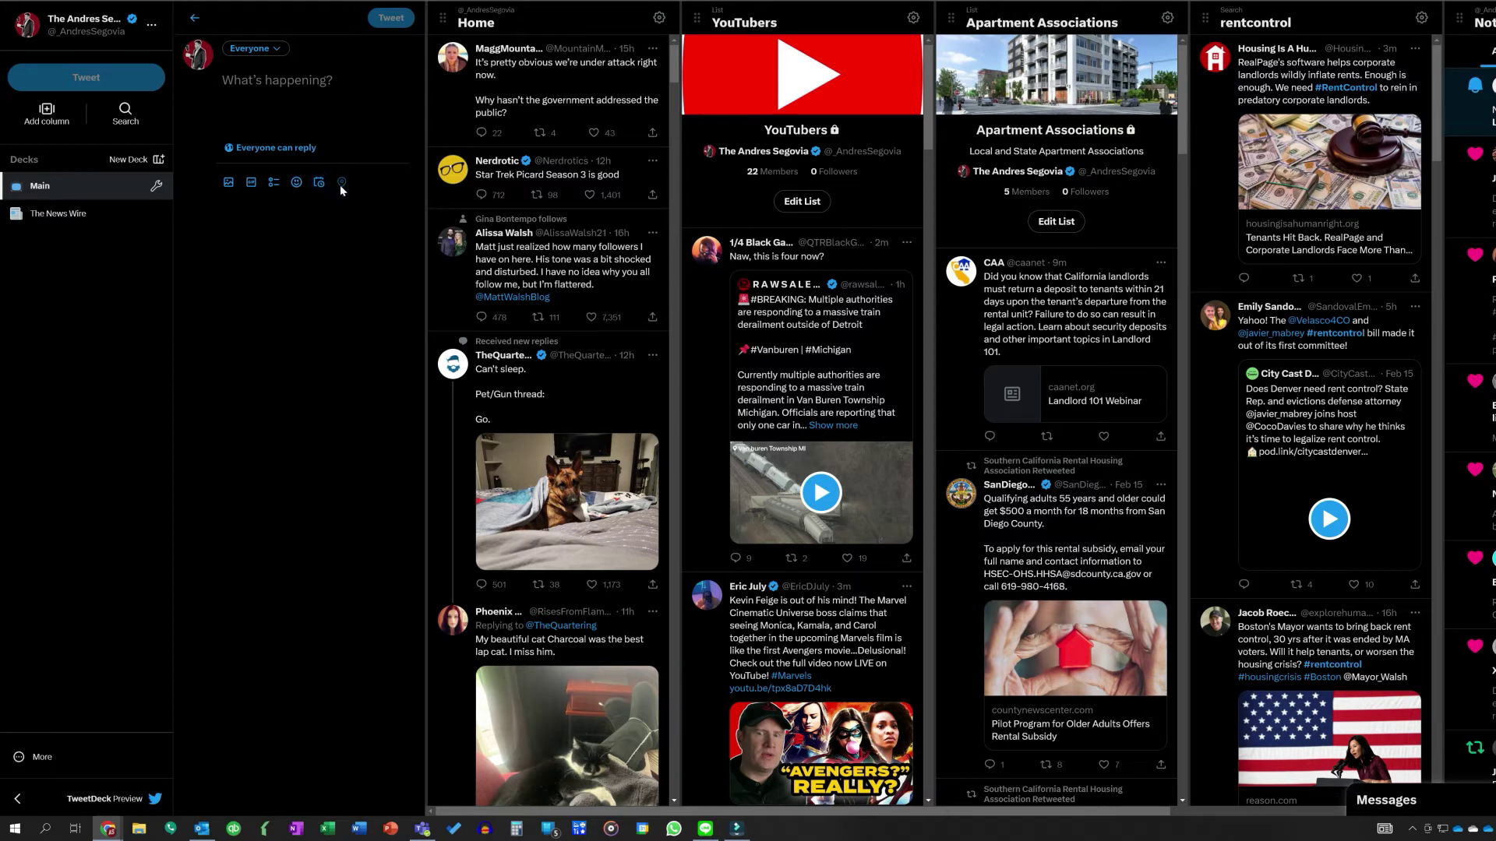
pyautogui.click(278, 50)
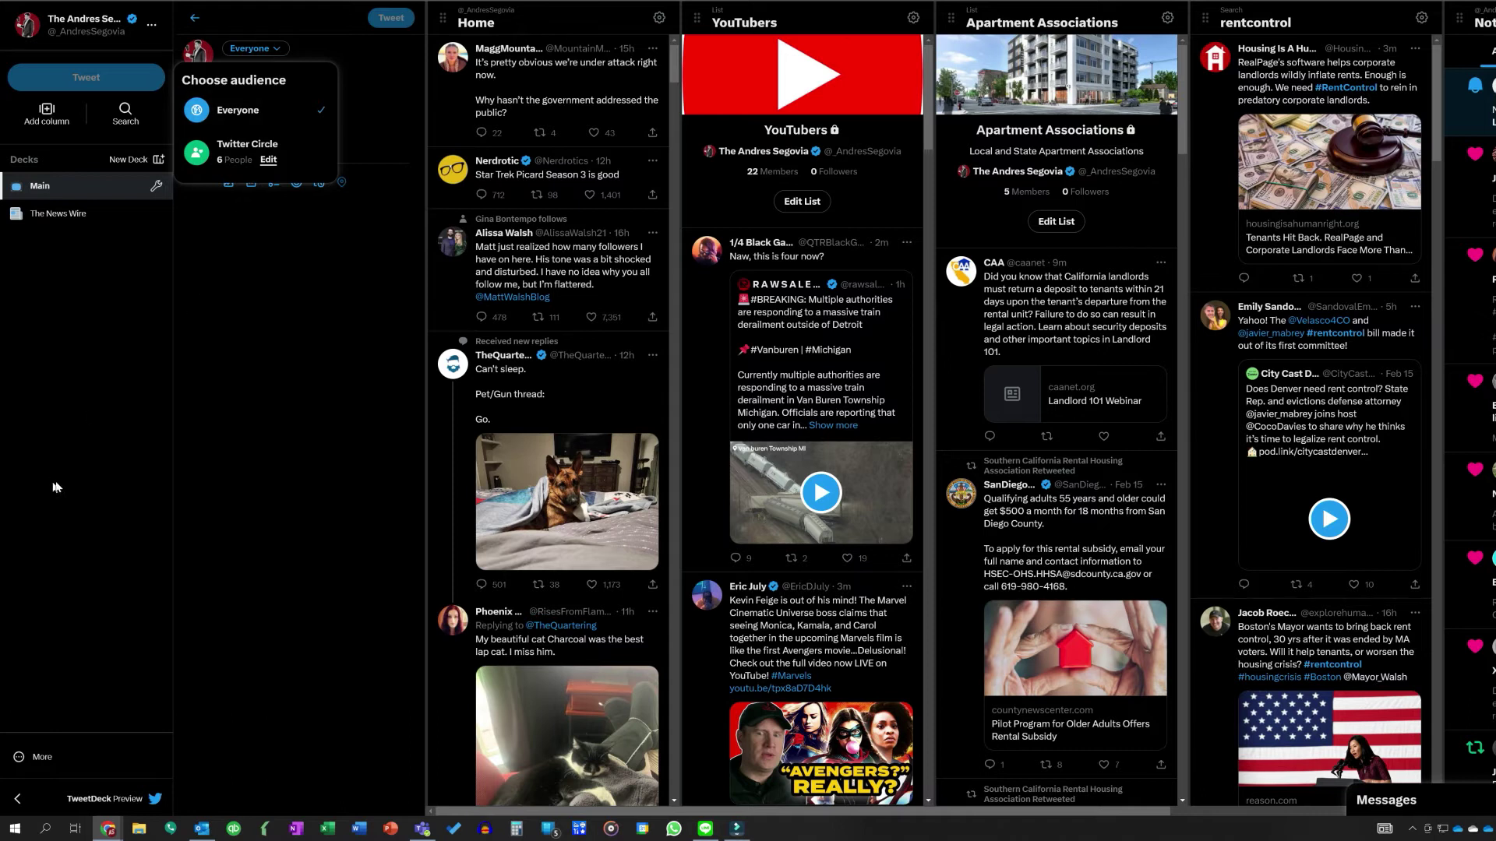
pyautogui.click(100, 426)
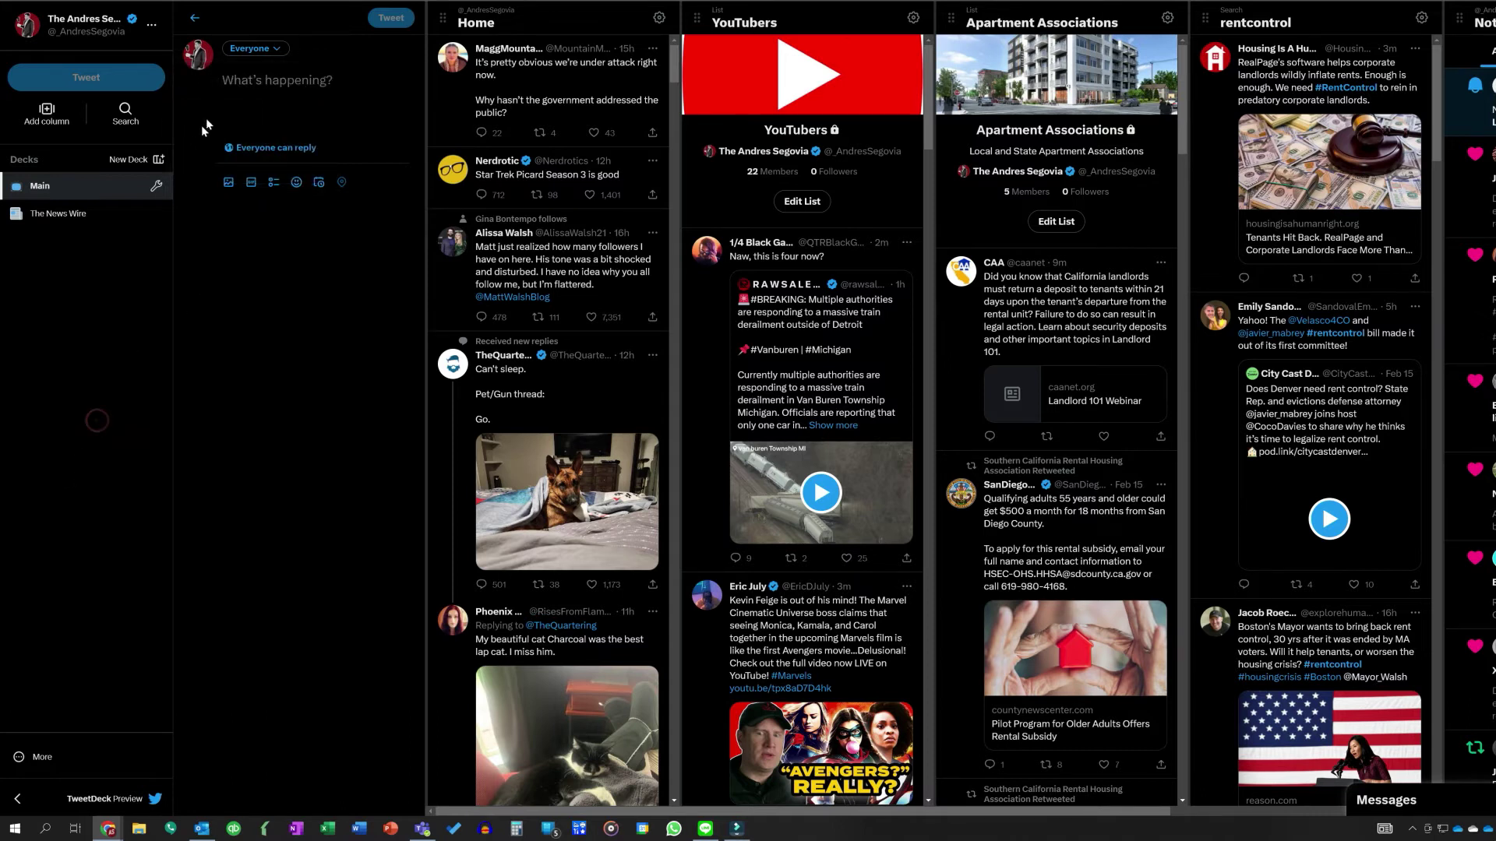
pyautogui.click(194, 17)
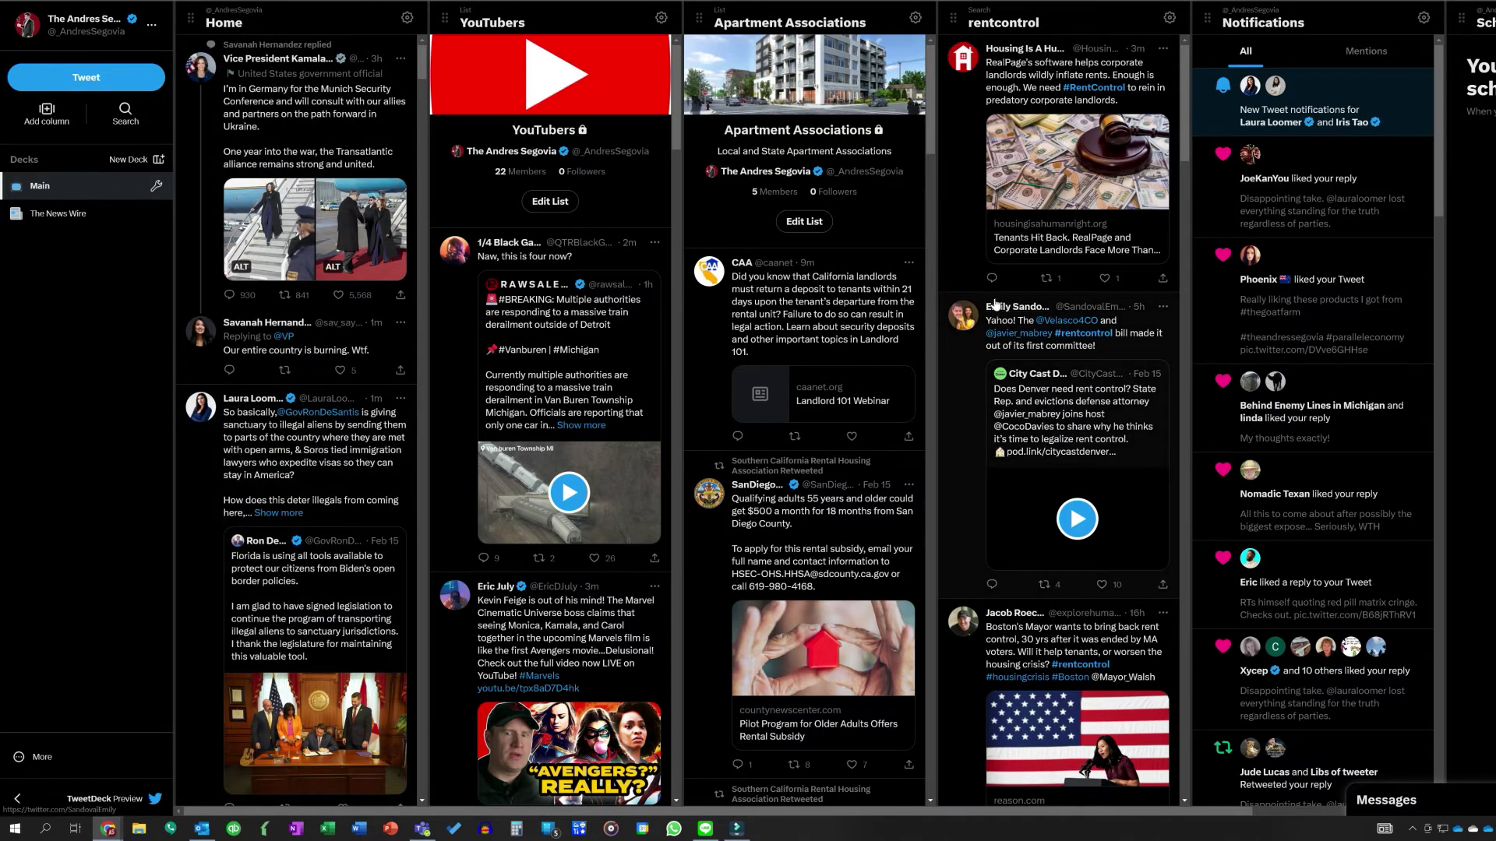
pyautogui.hscroll(4, 1168, 701)
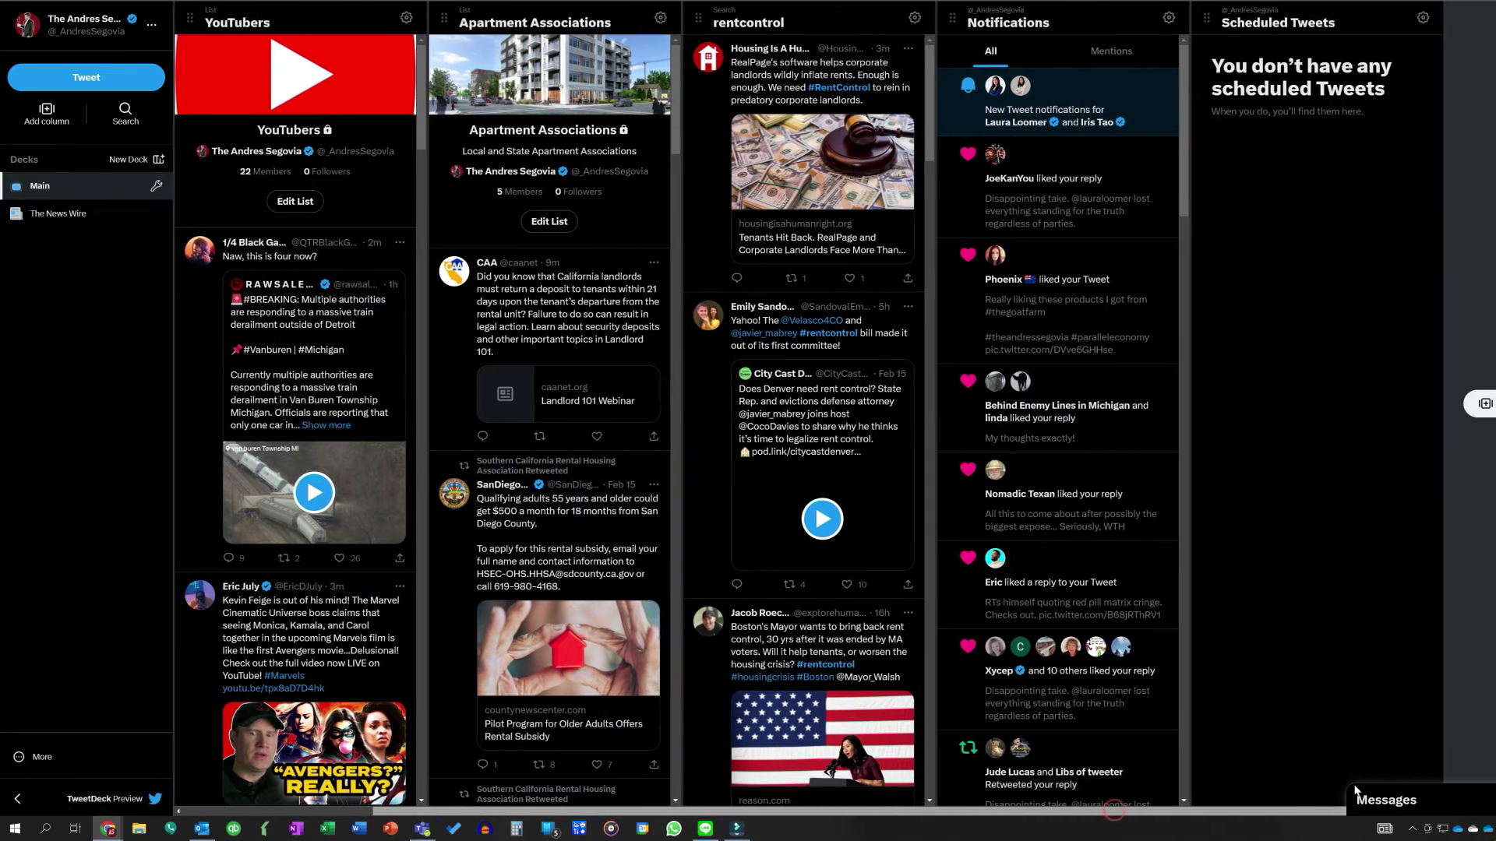
pyautogui.hscroll(1, 1363, 789)
pyautogui.hscroll(5, 1377, 782)
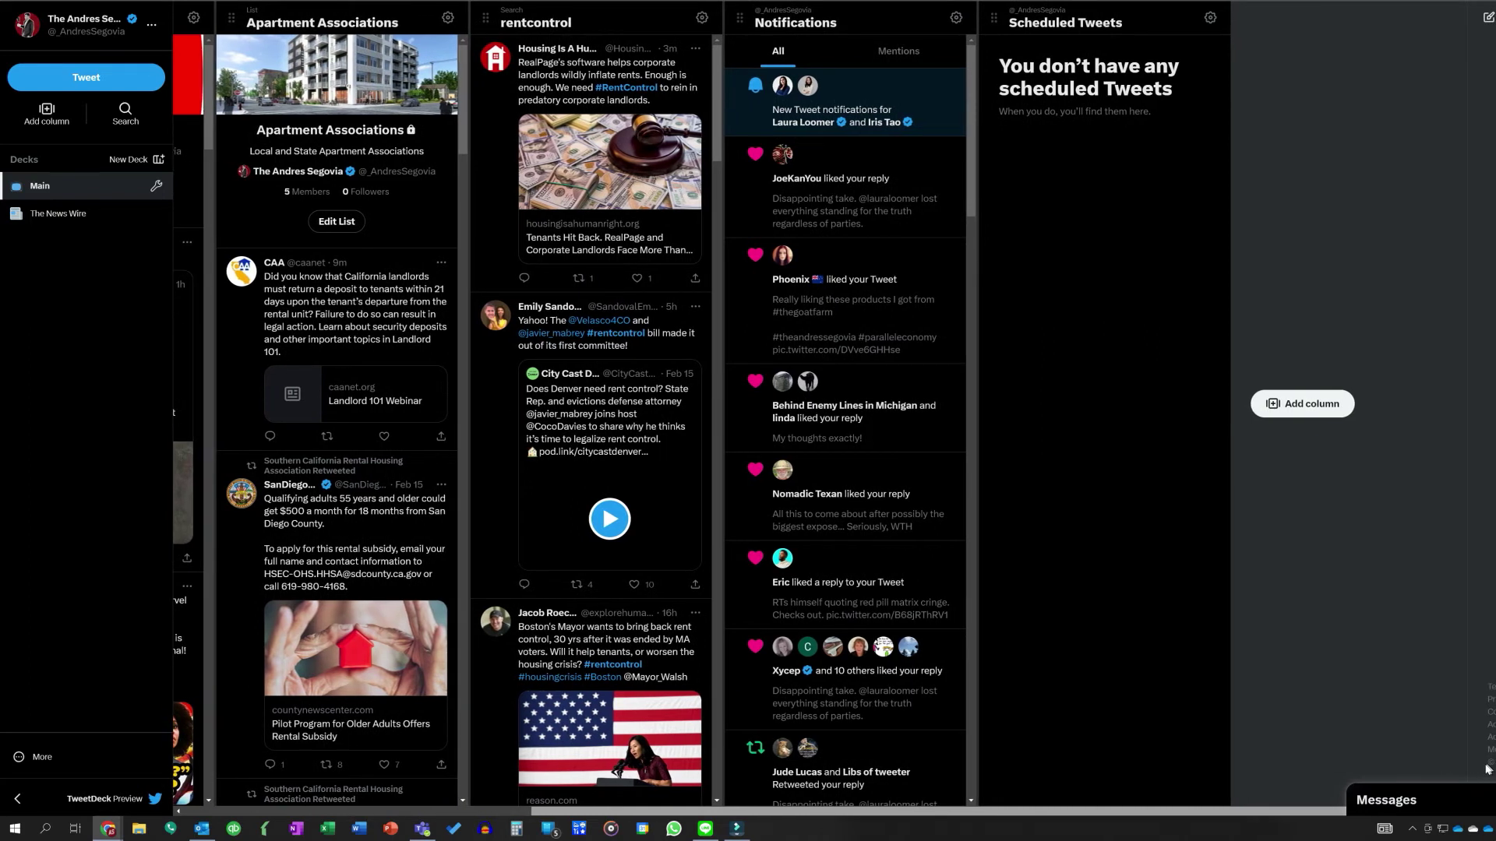
pyautogui.moveTo(1285, 811); pyautogui.dragTo(779, 817)
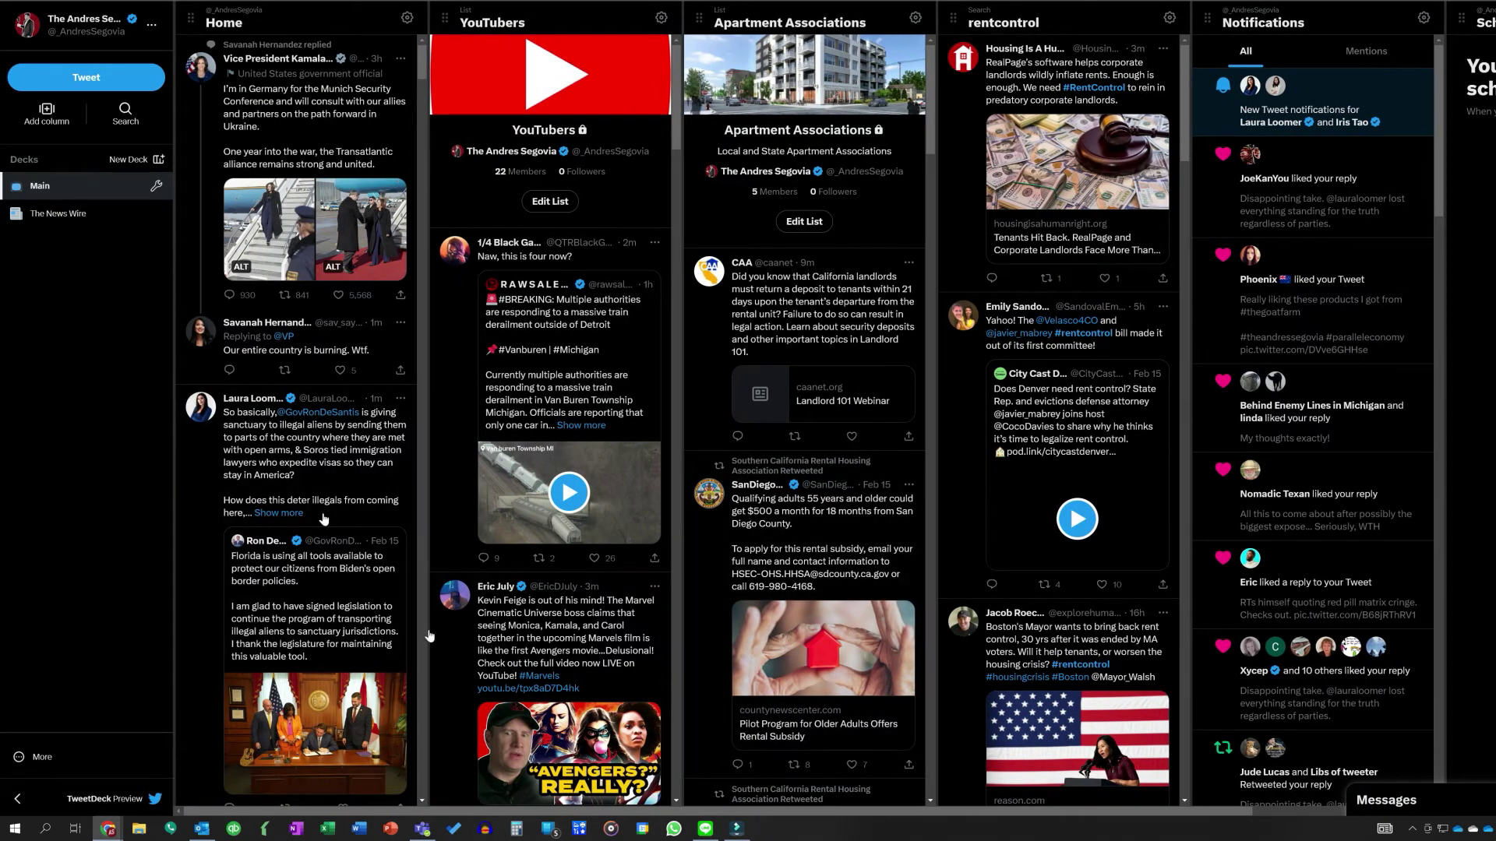
pyautogui.scroll(-2, 325, 499)
pyautogui.scroll(2, 326, 499)
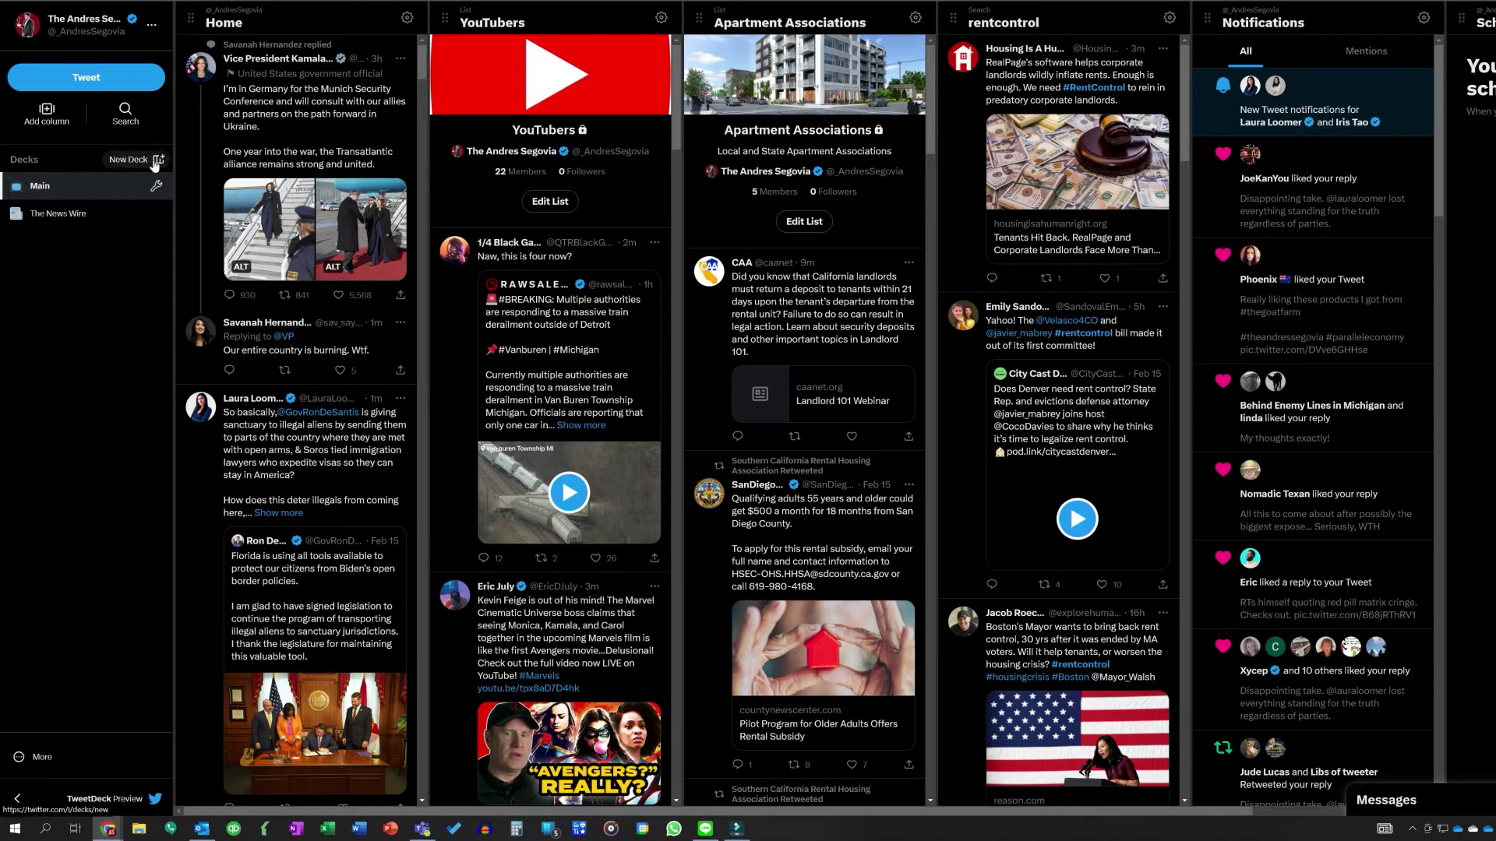
# Open The News Wire deck, then hide and re-show the Local News list overview
pyautogui.click(63, 218)
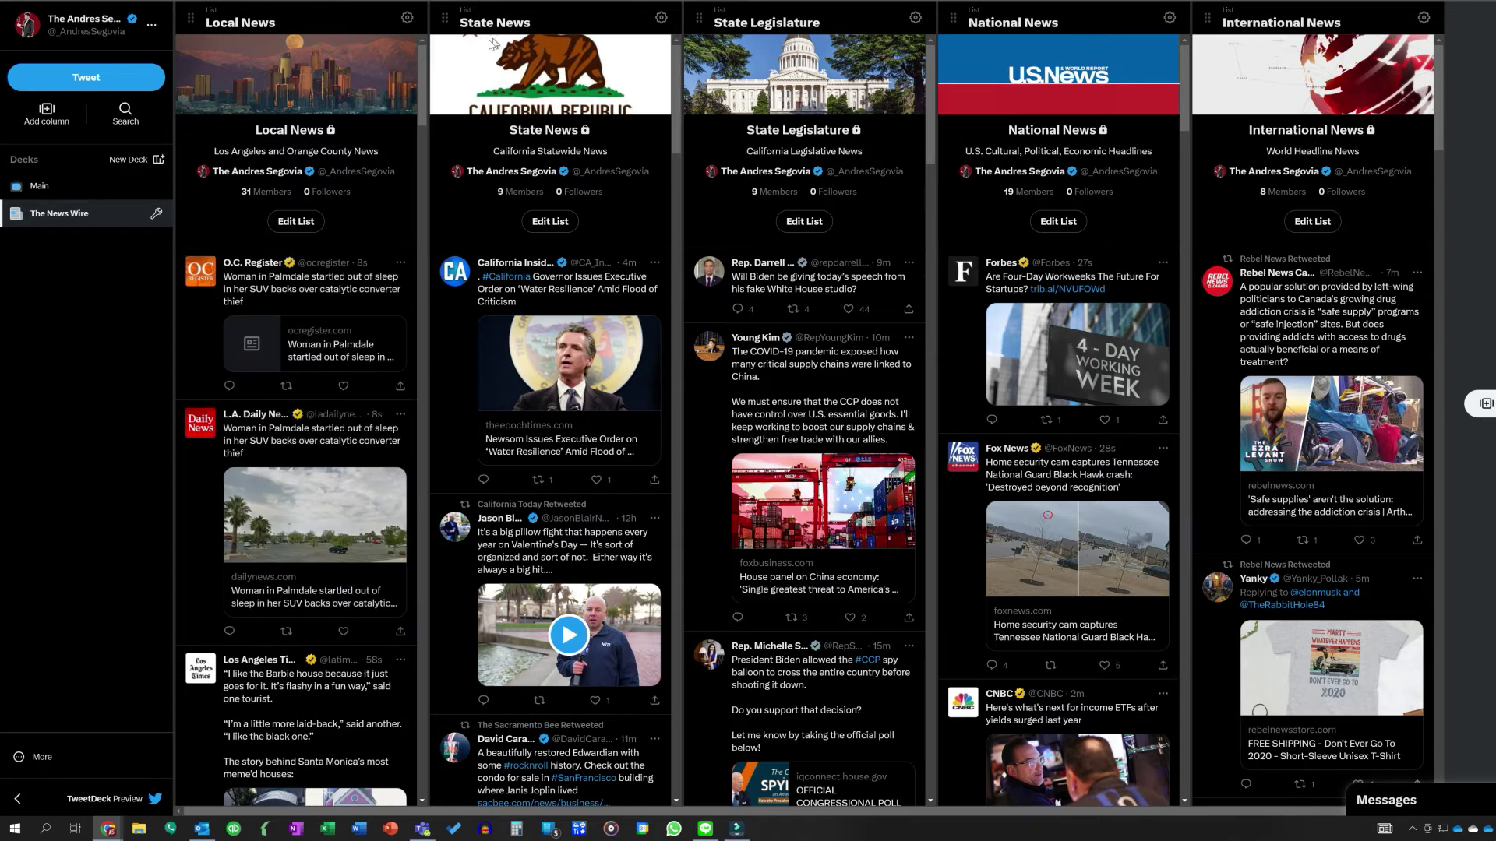
pyautogui.moveTo(355, 36)
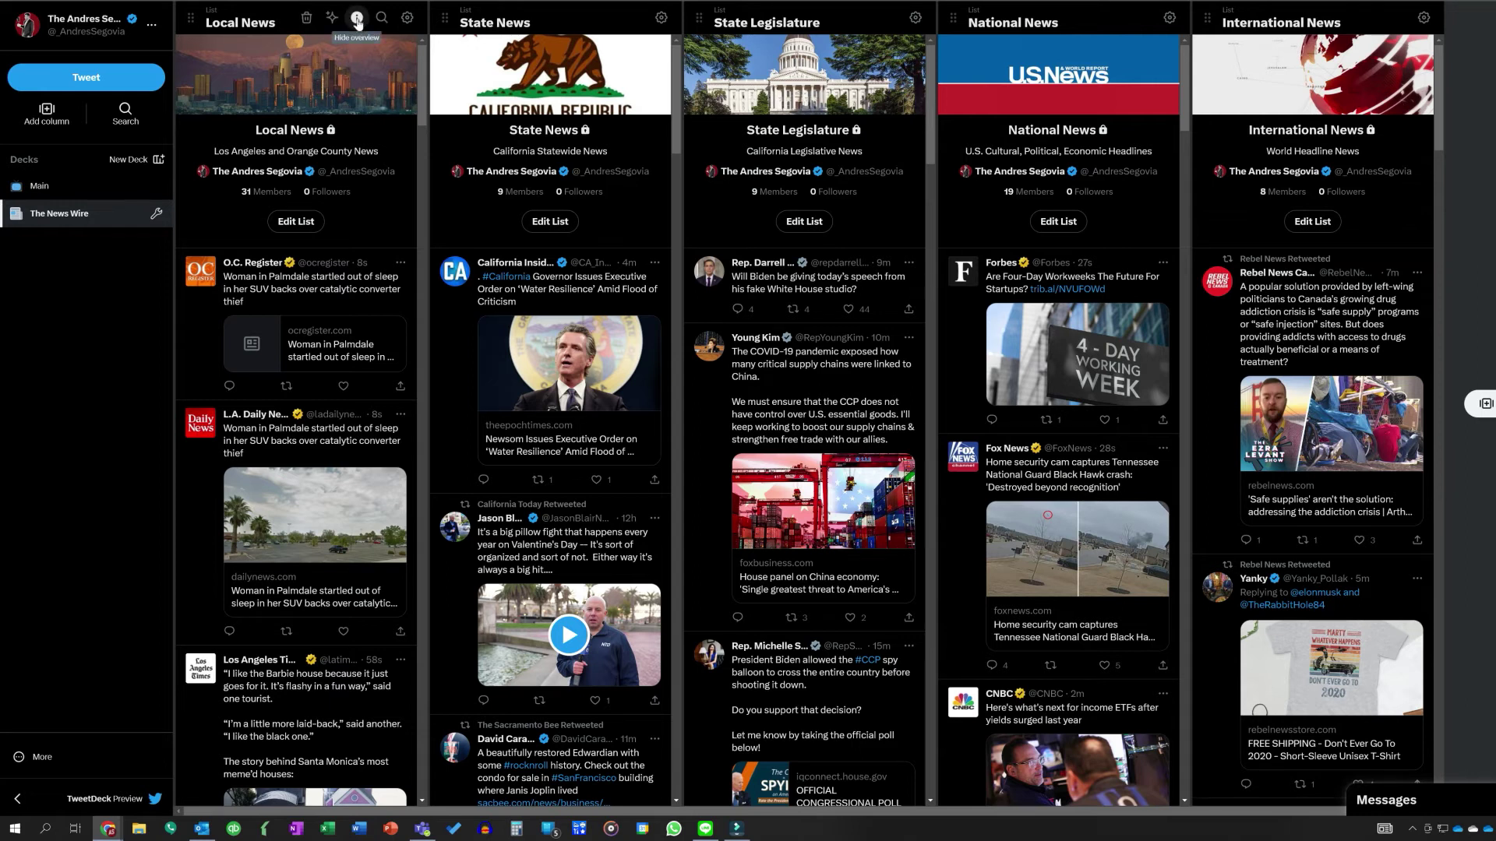
pyautogui.click(357, 20)
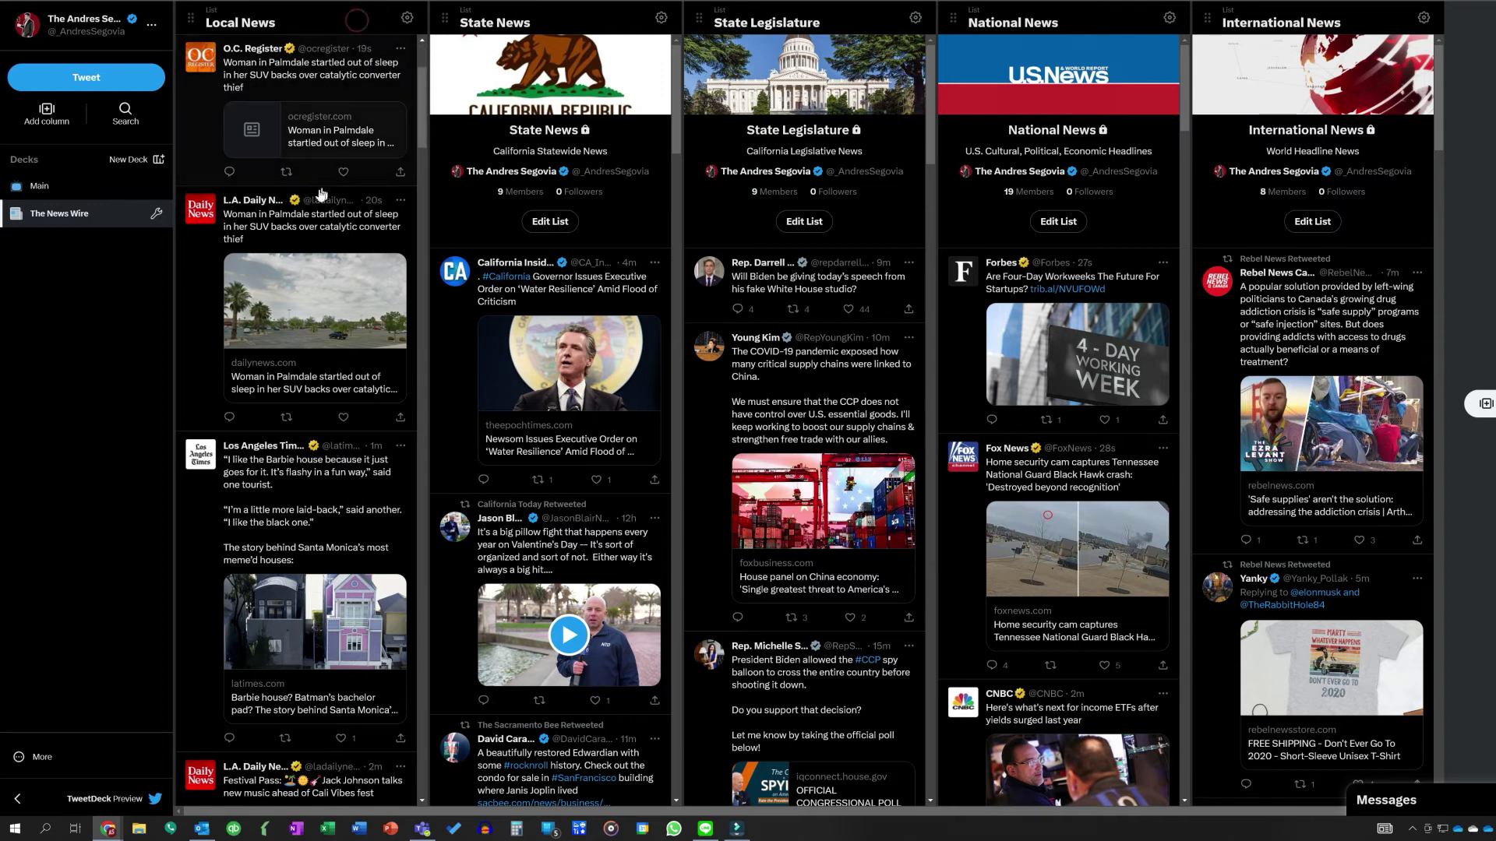
pyautogui.moveTo(356, 21)
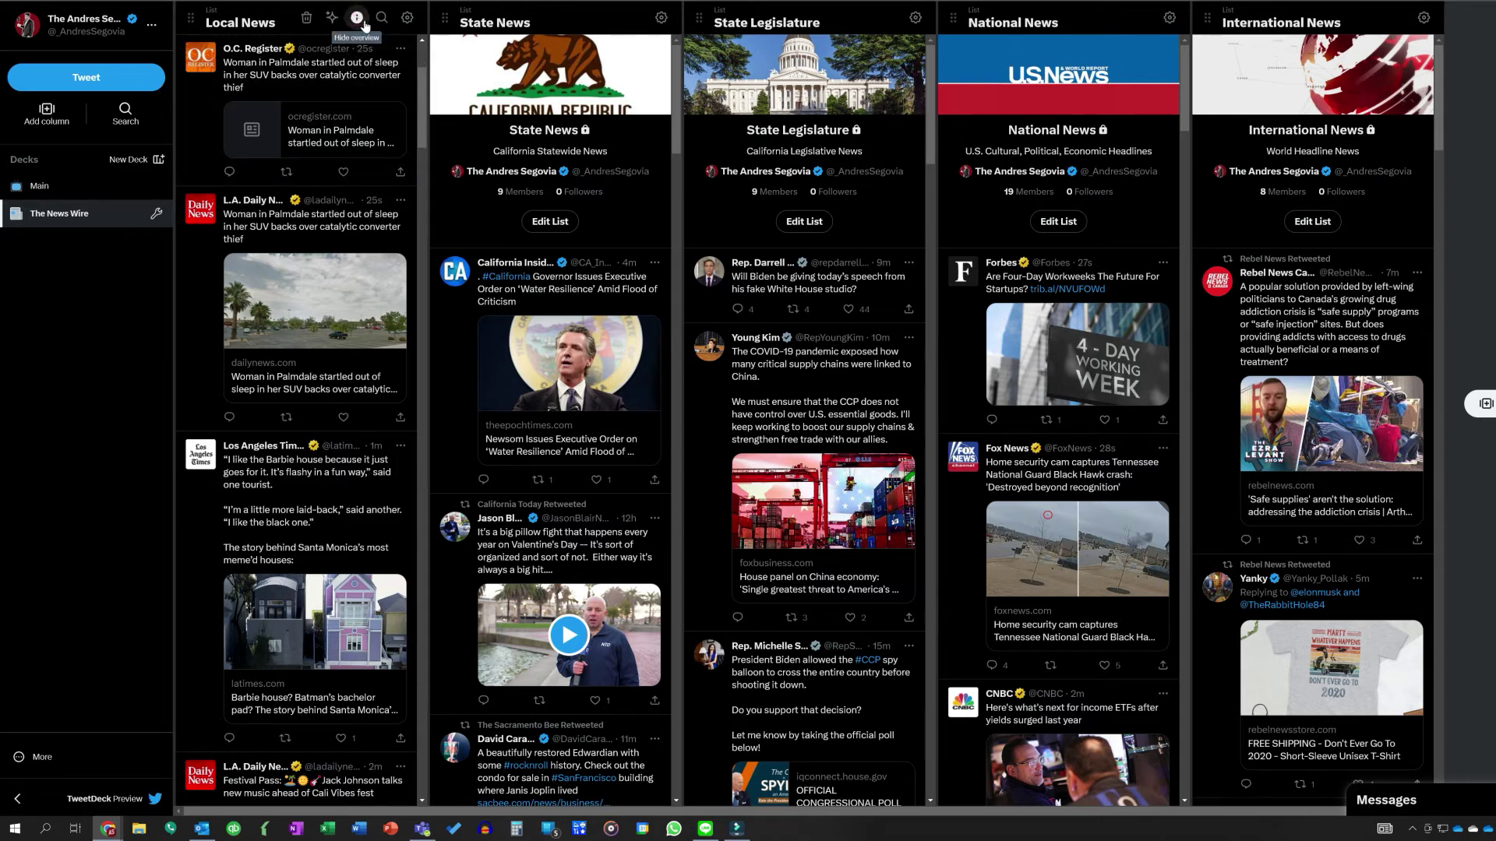
pyautogui.click(357, 21)
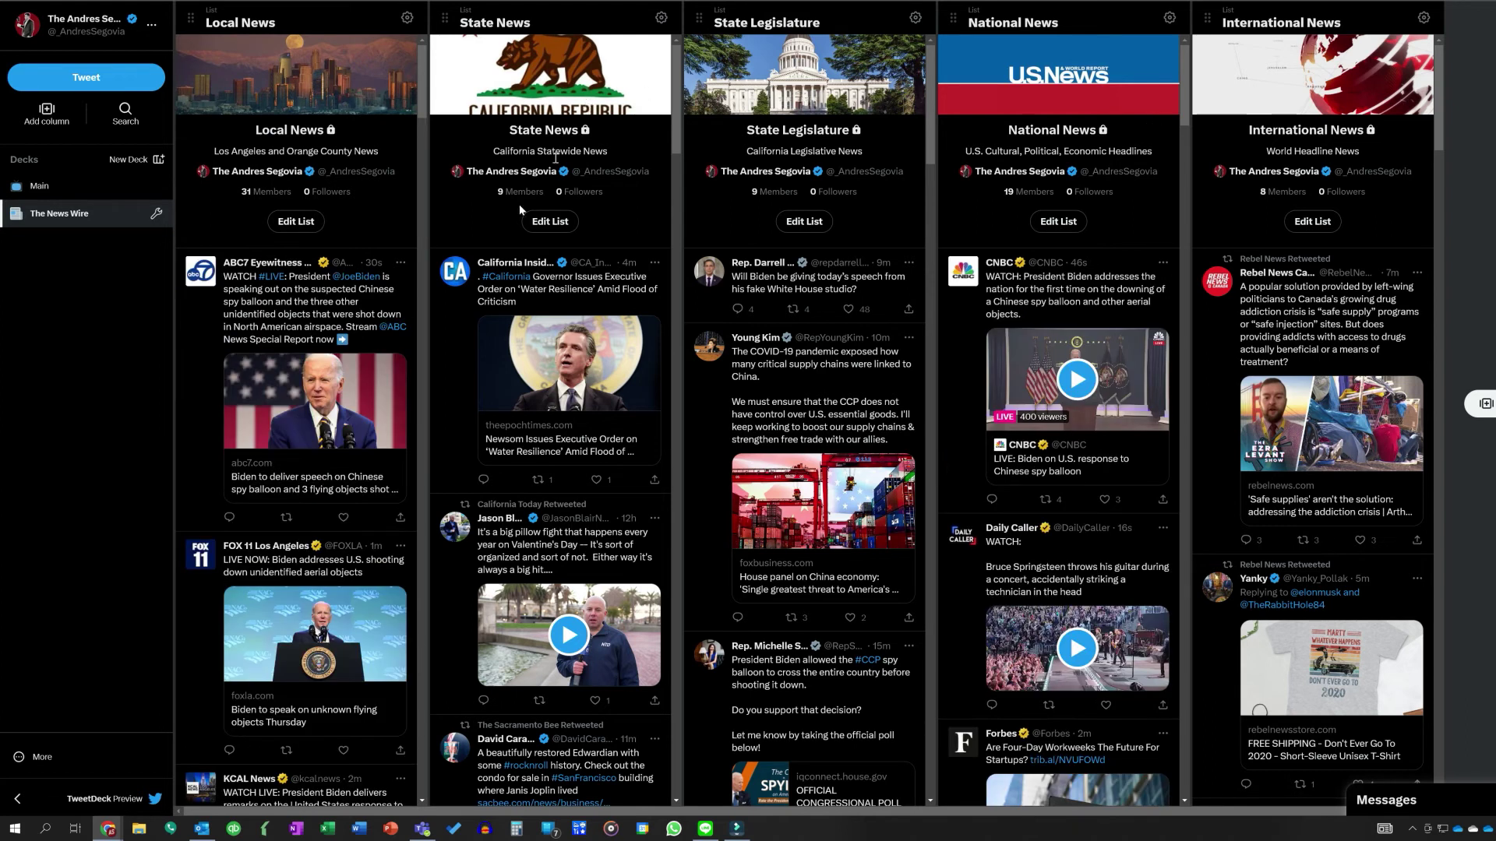
# Glance at the State News list editor without changes, then start adding a new column
pyautogui.click(533, 221)
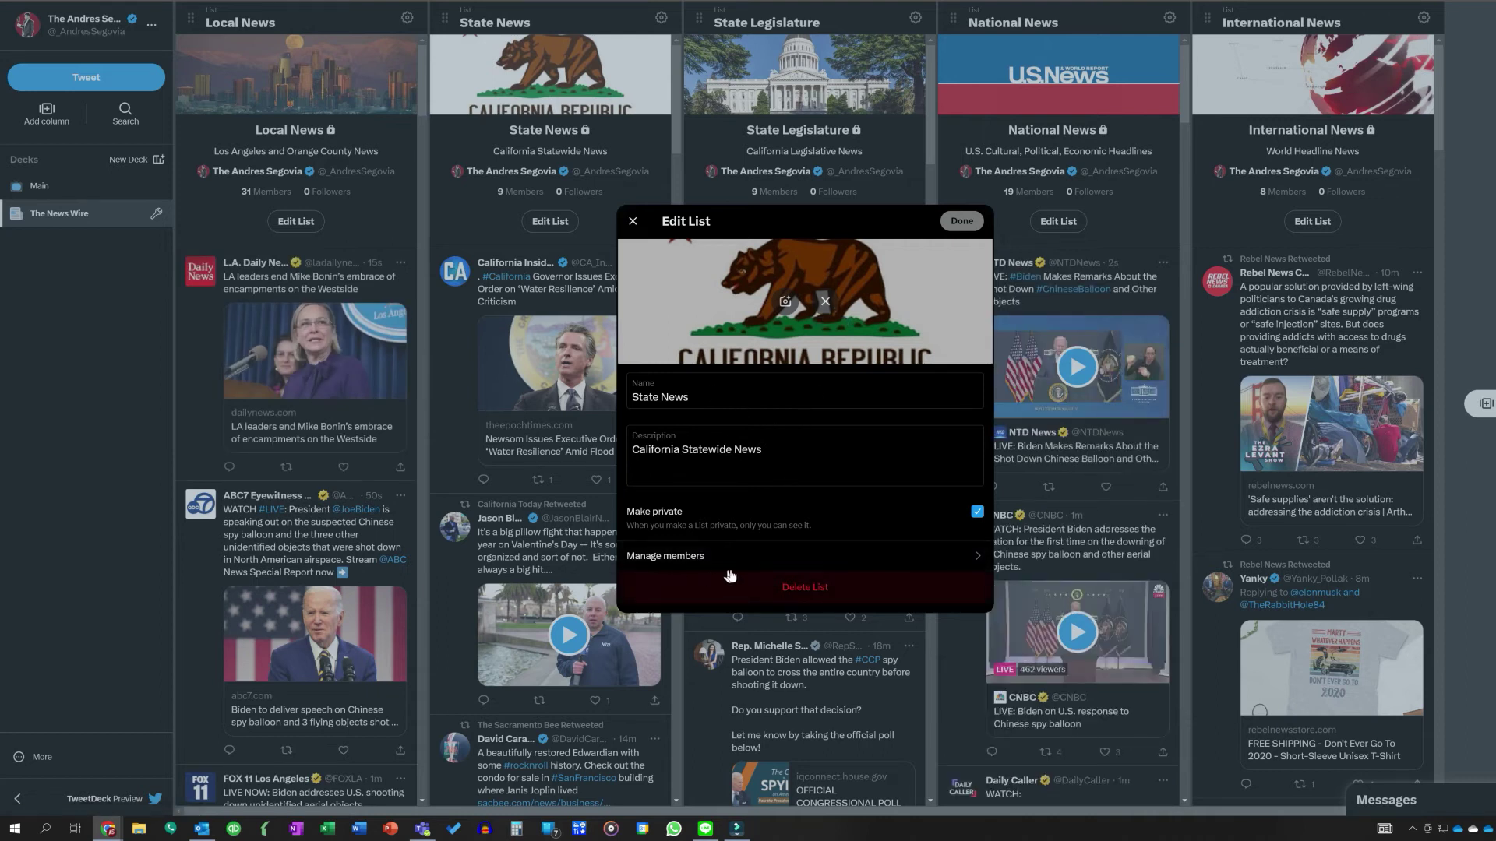
pyautogui.click(632, 221)
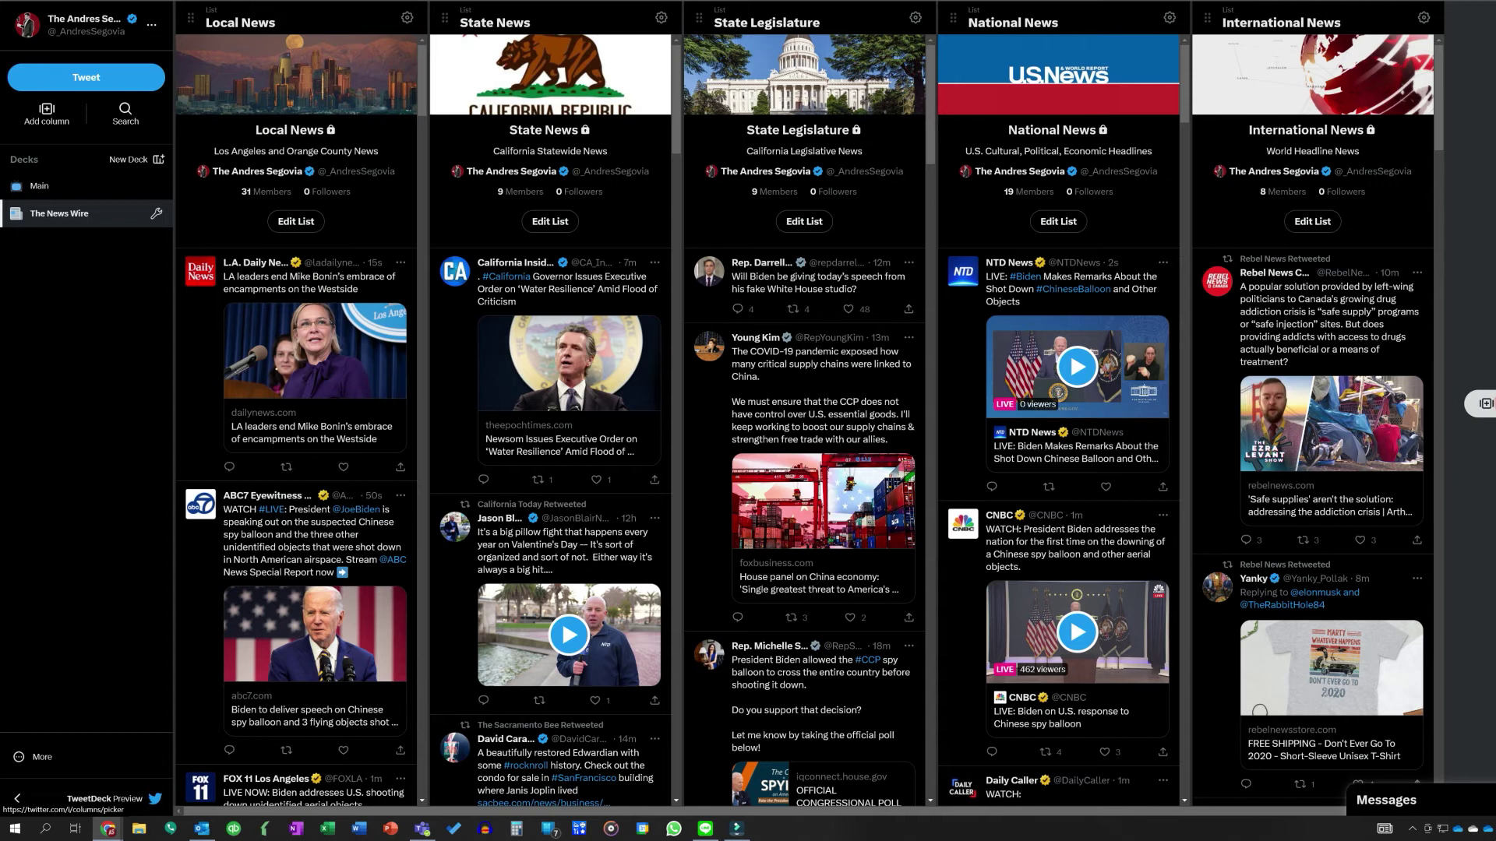
pyautogui.click(1484, 404)
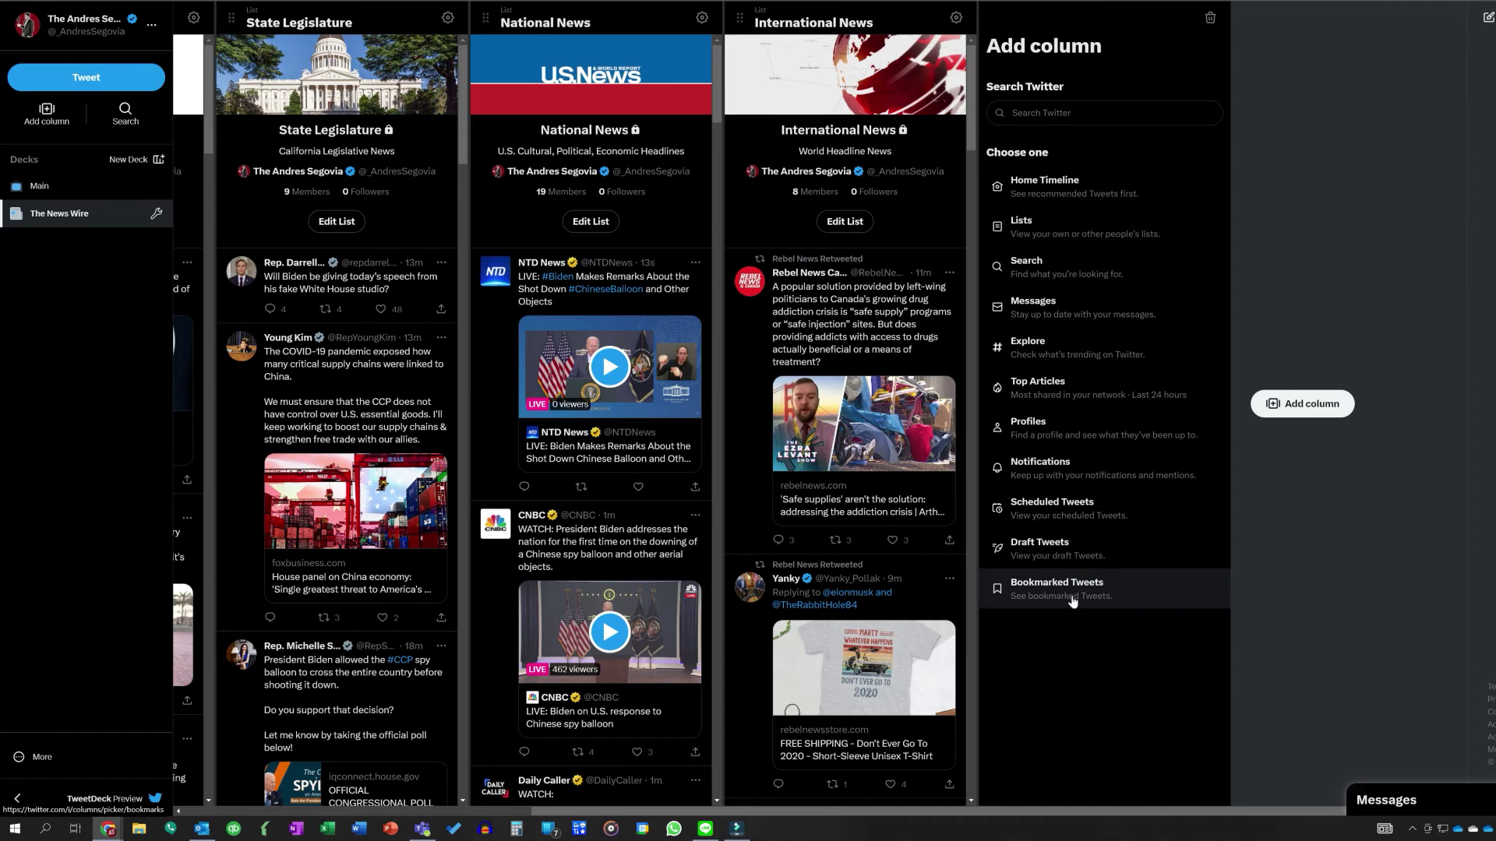
# Discard the unfinished new column and briefly open and close the account options
pyautogui.click(1207, 19)
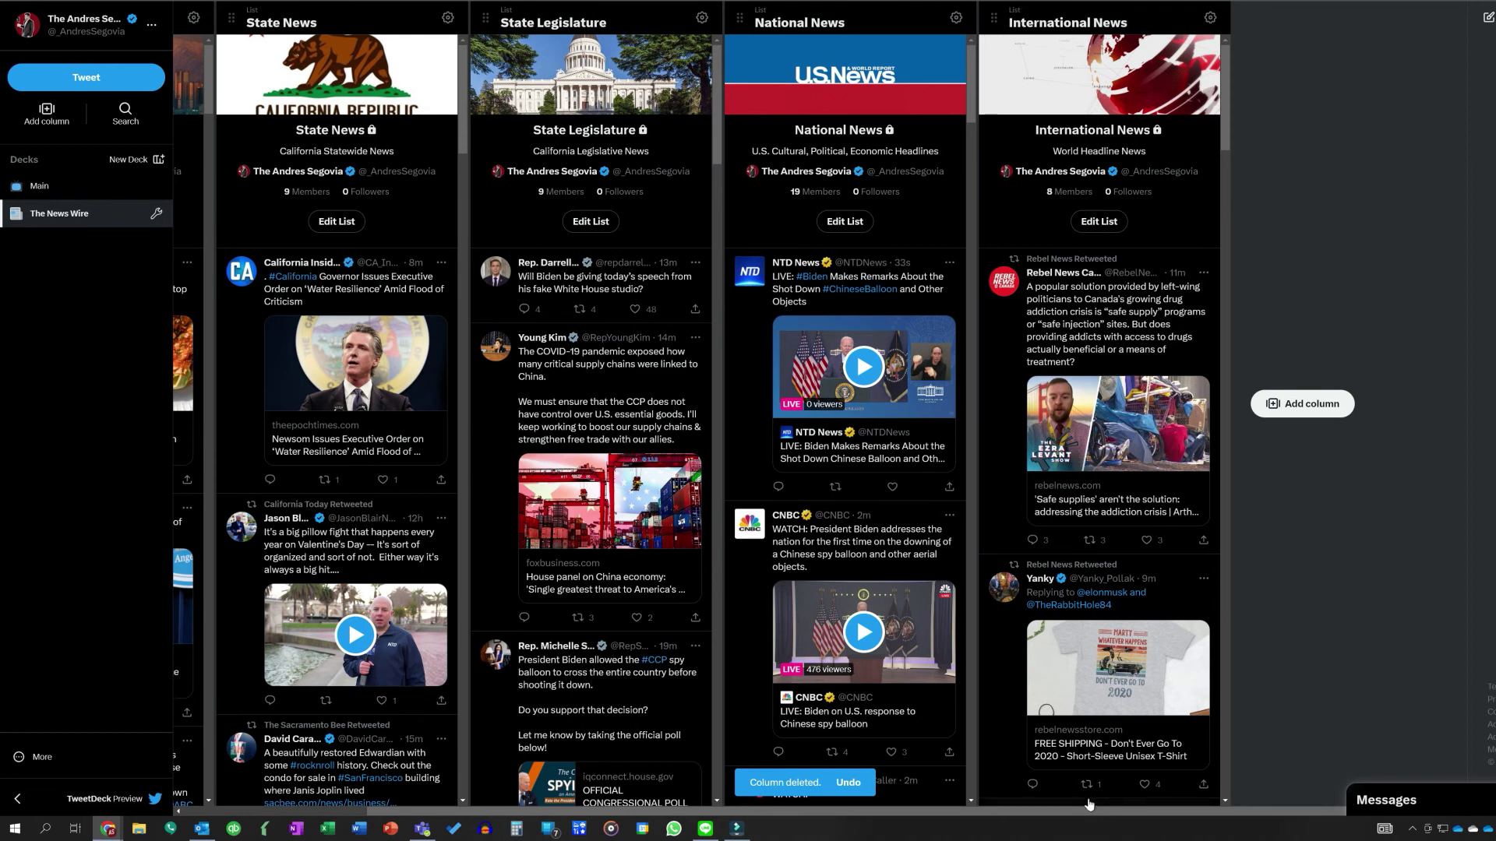
pyautogui.moveTo(1073, 811); pyautogui.dragTo(889, 811)
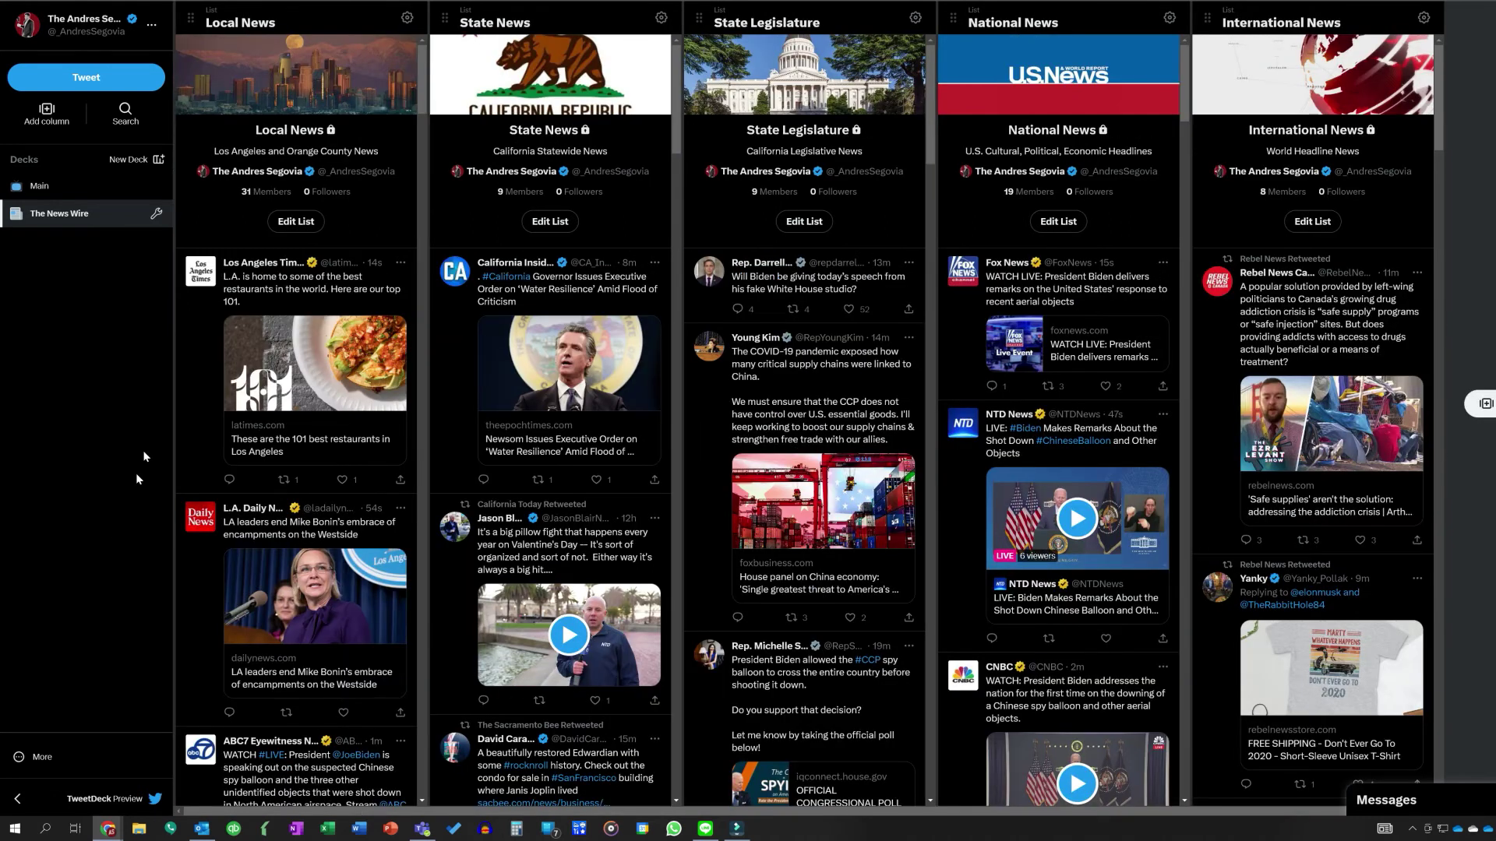
pyautogui.click(155, 29)
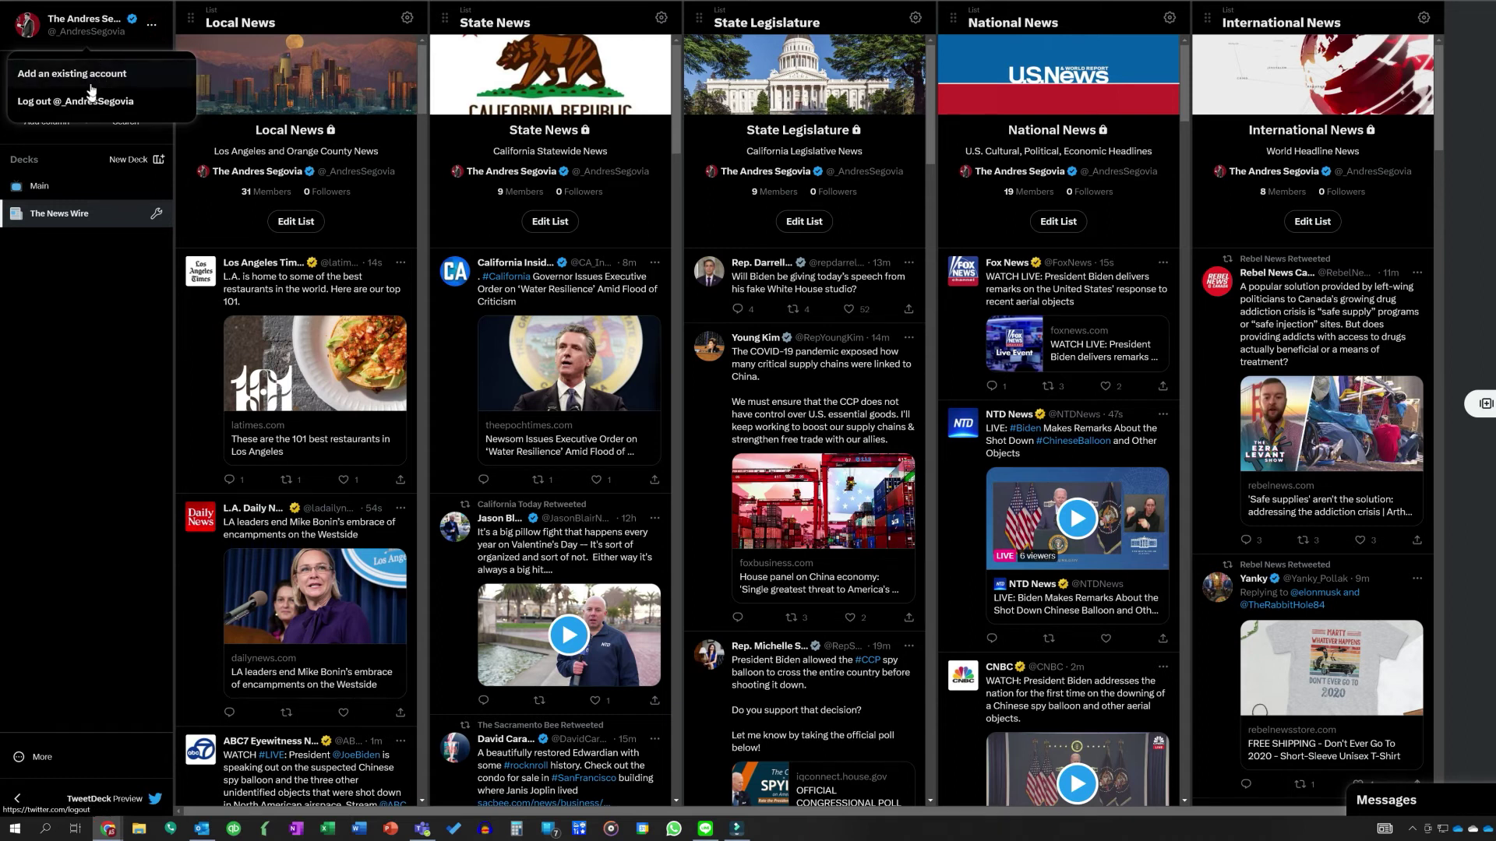
pyautogui.click(89, 499)
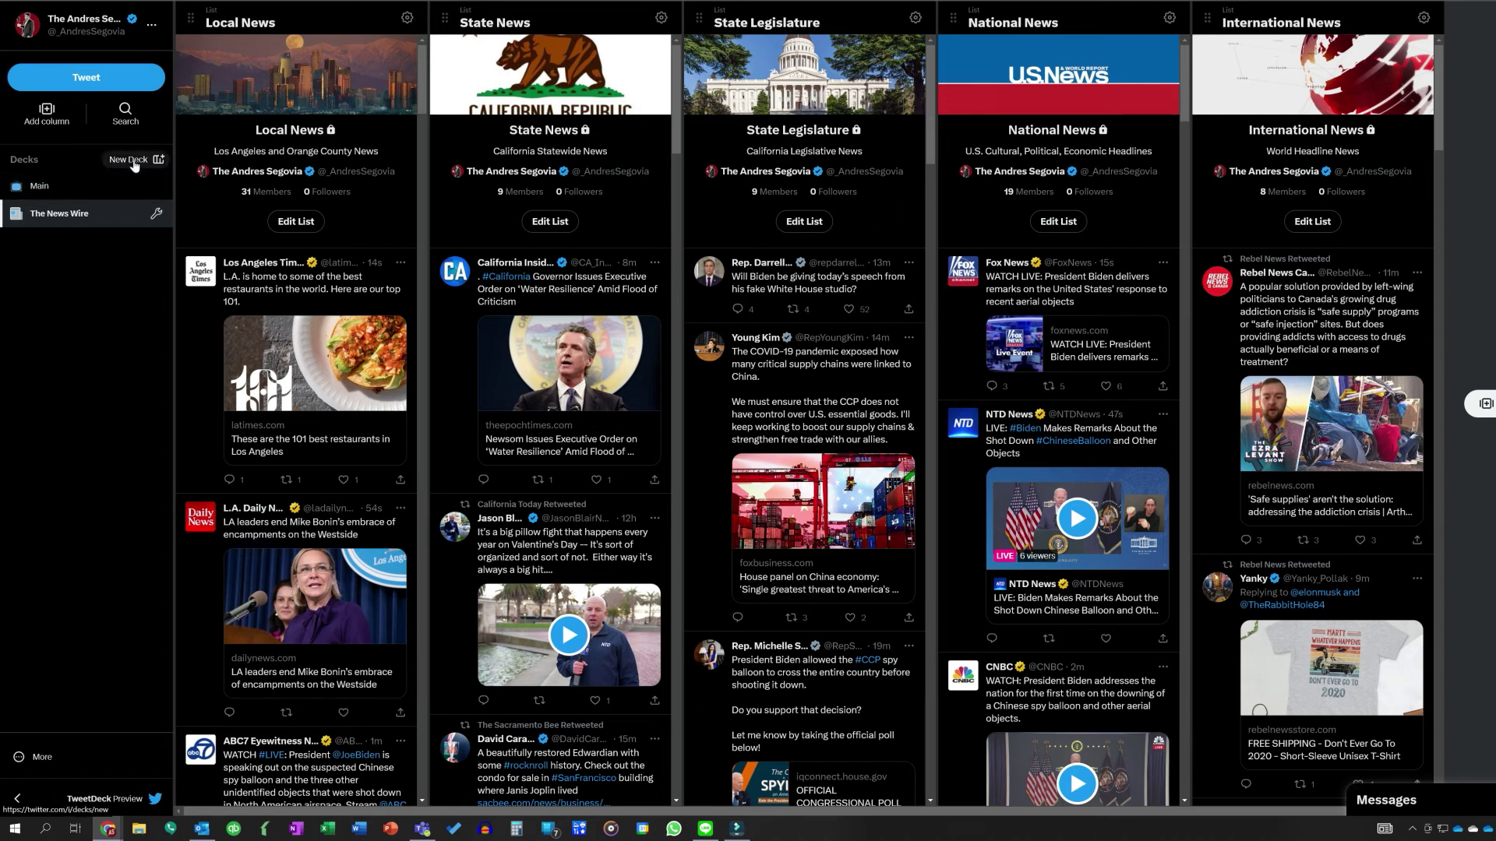
# Preview The News Wire deck's settings and emoji icons unchanged, then bring up the More options menu
pyautogui.click(156, 214)
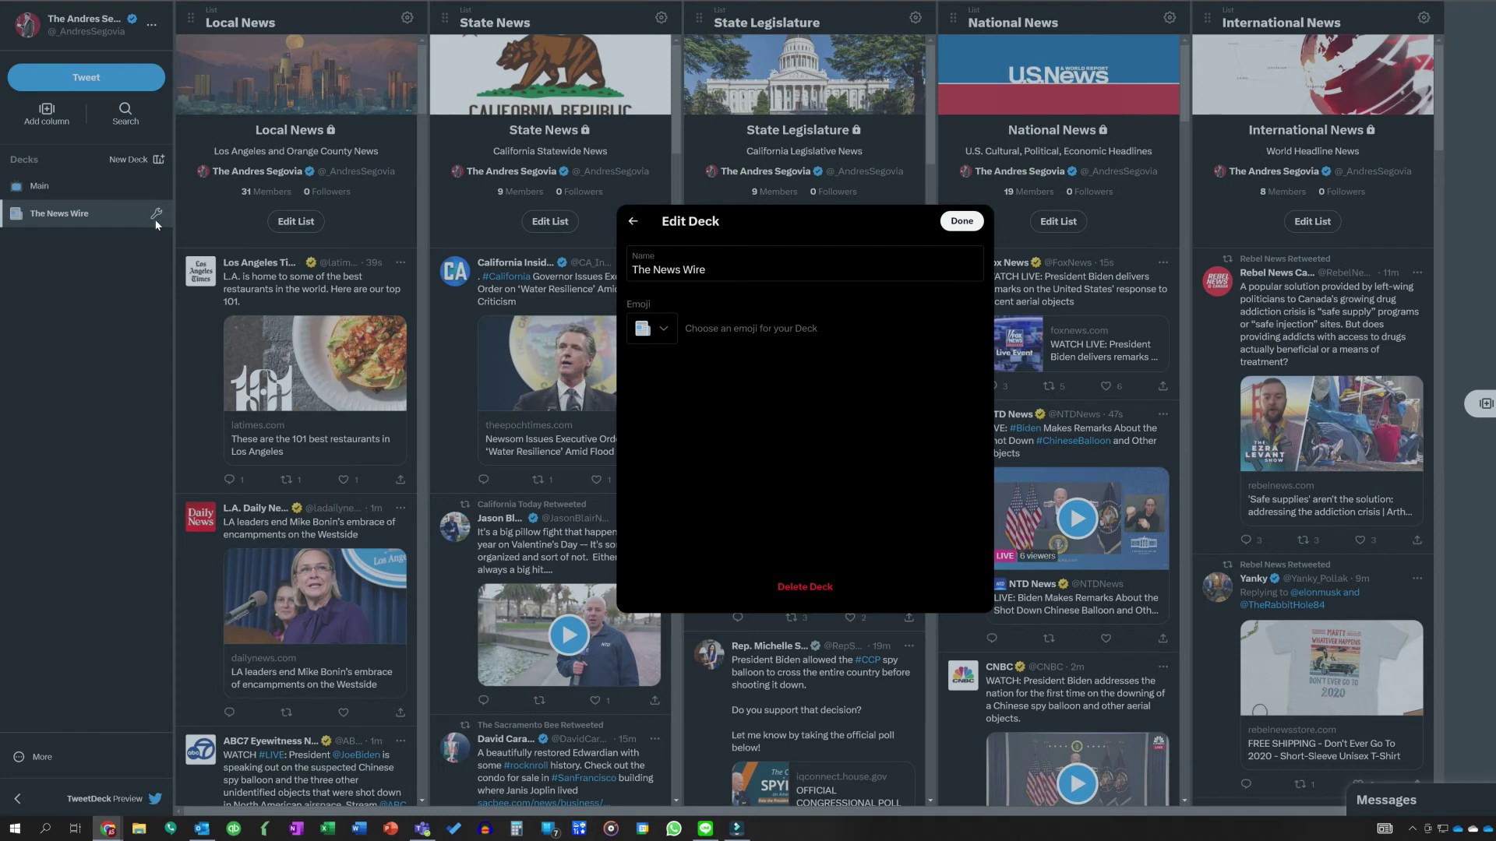
pyautogui.click(651, 328)
pyautogui.click(633, 220)
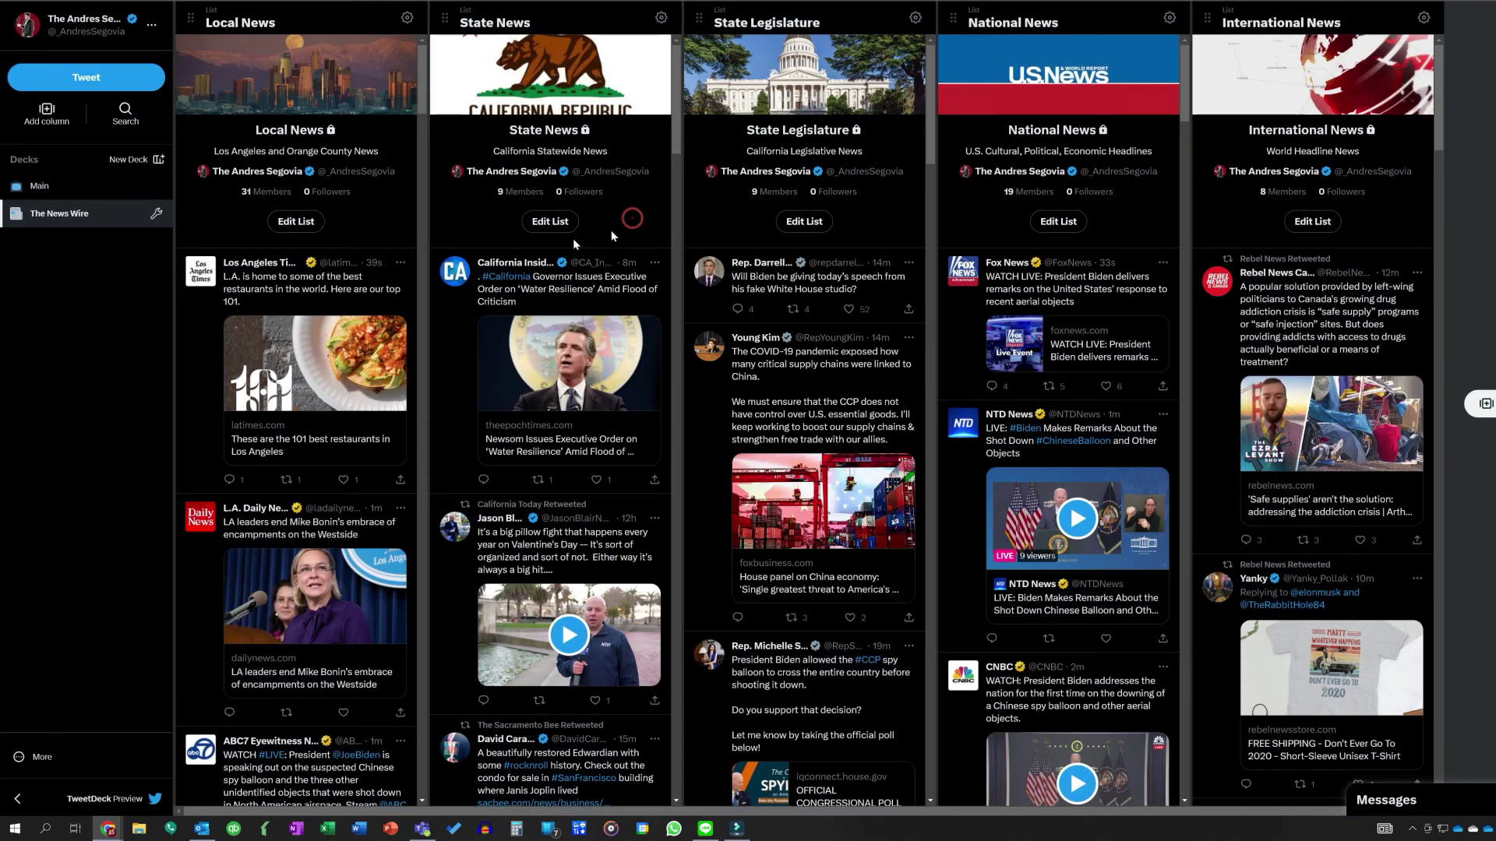
pyautogui.click(21, 760)
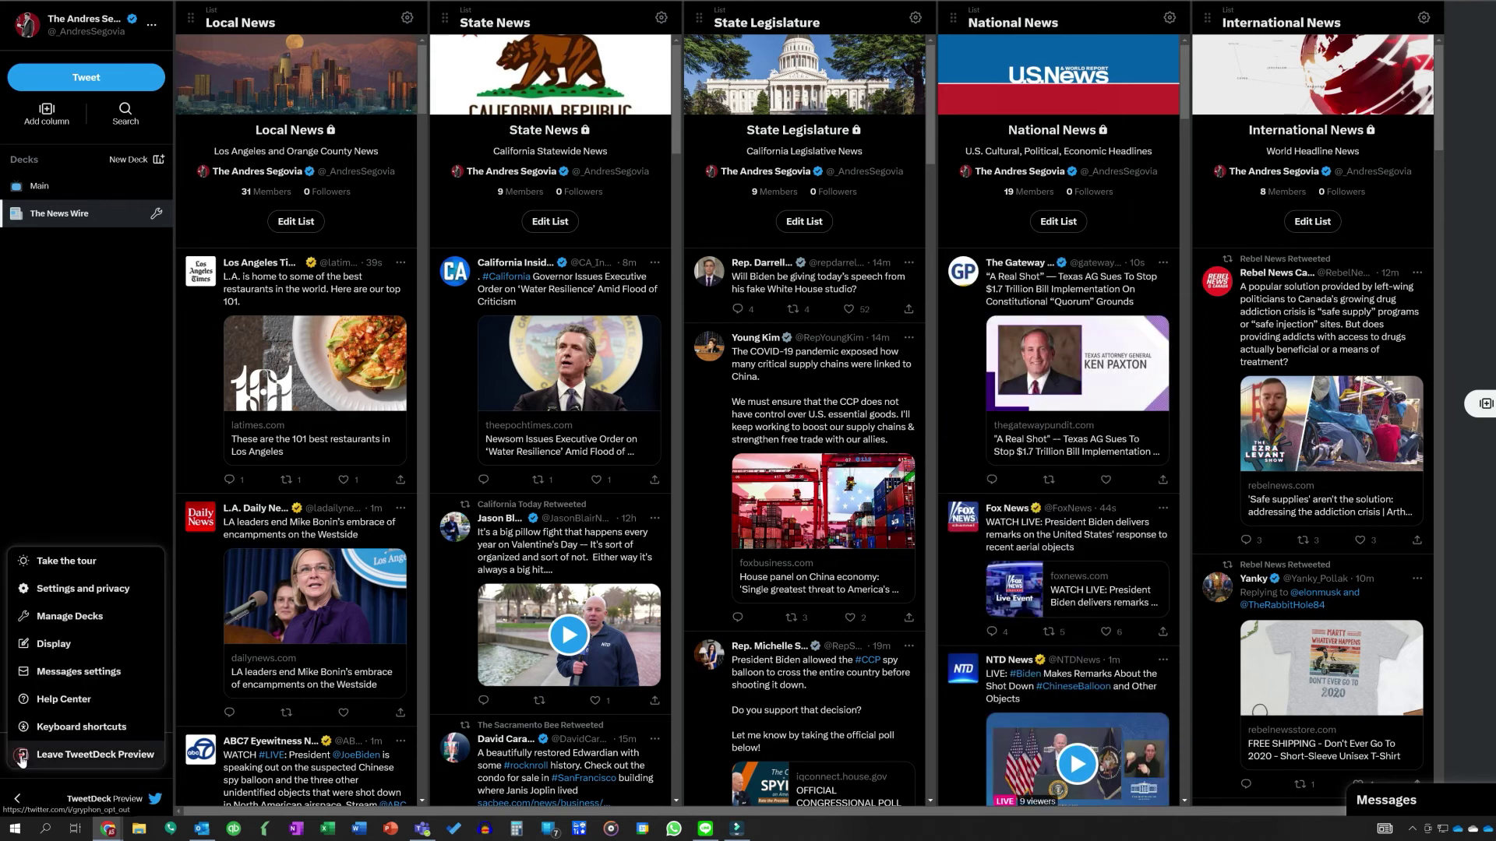
# Review the Display 'Customize your view' settings and close them without changes
pyautogui.click(54, 644)
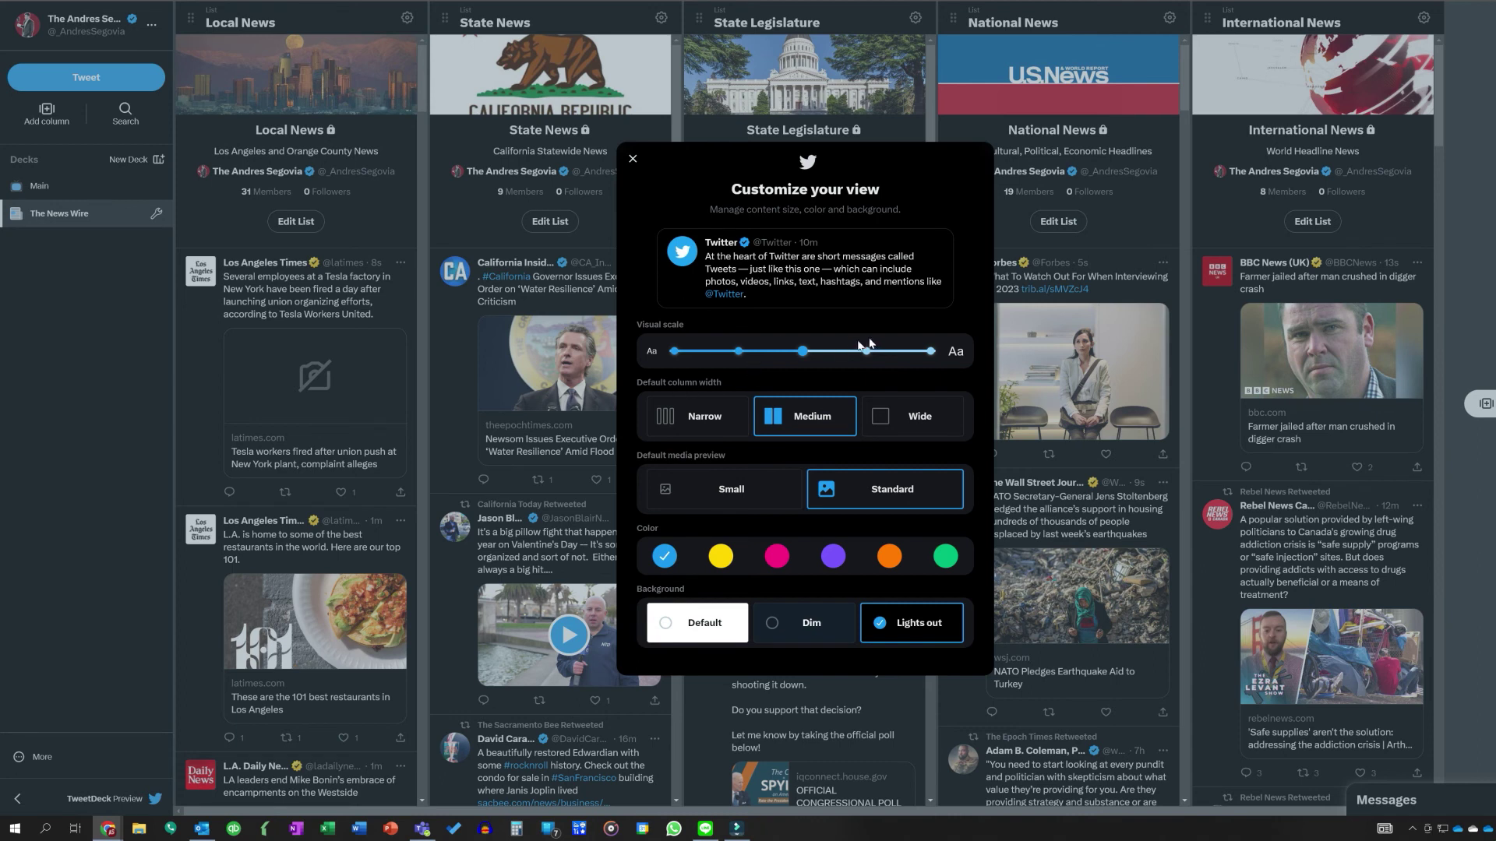
pyautogui.click(632, 159)
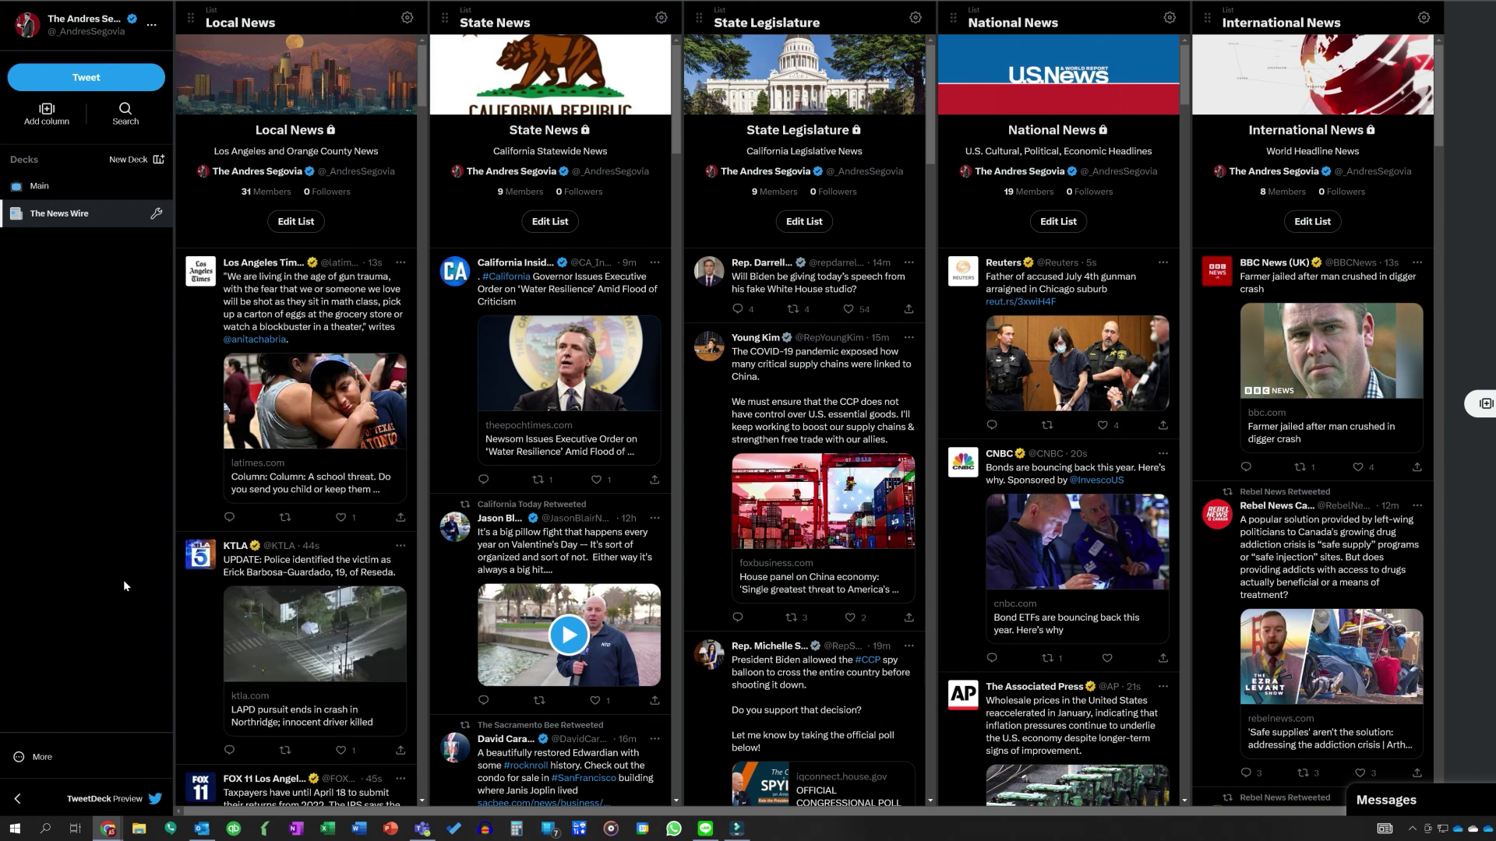
pyautogui.click(21, 758)
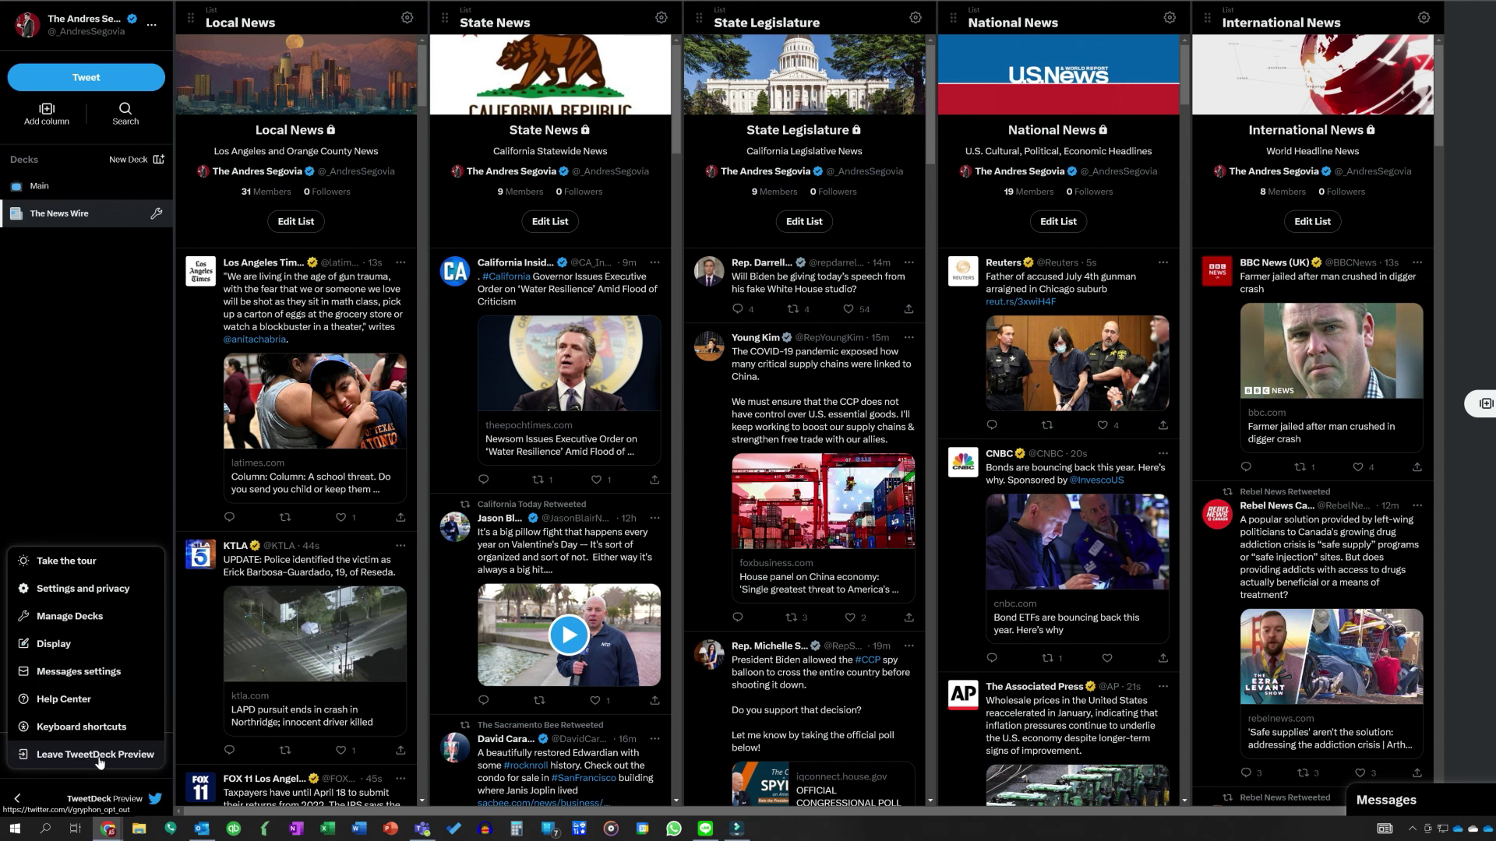
pyautogui.click(54, 425)
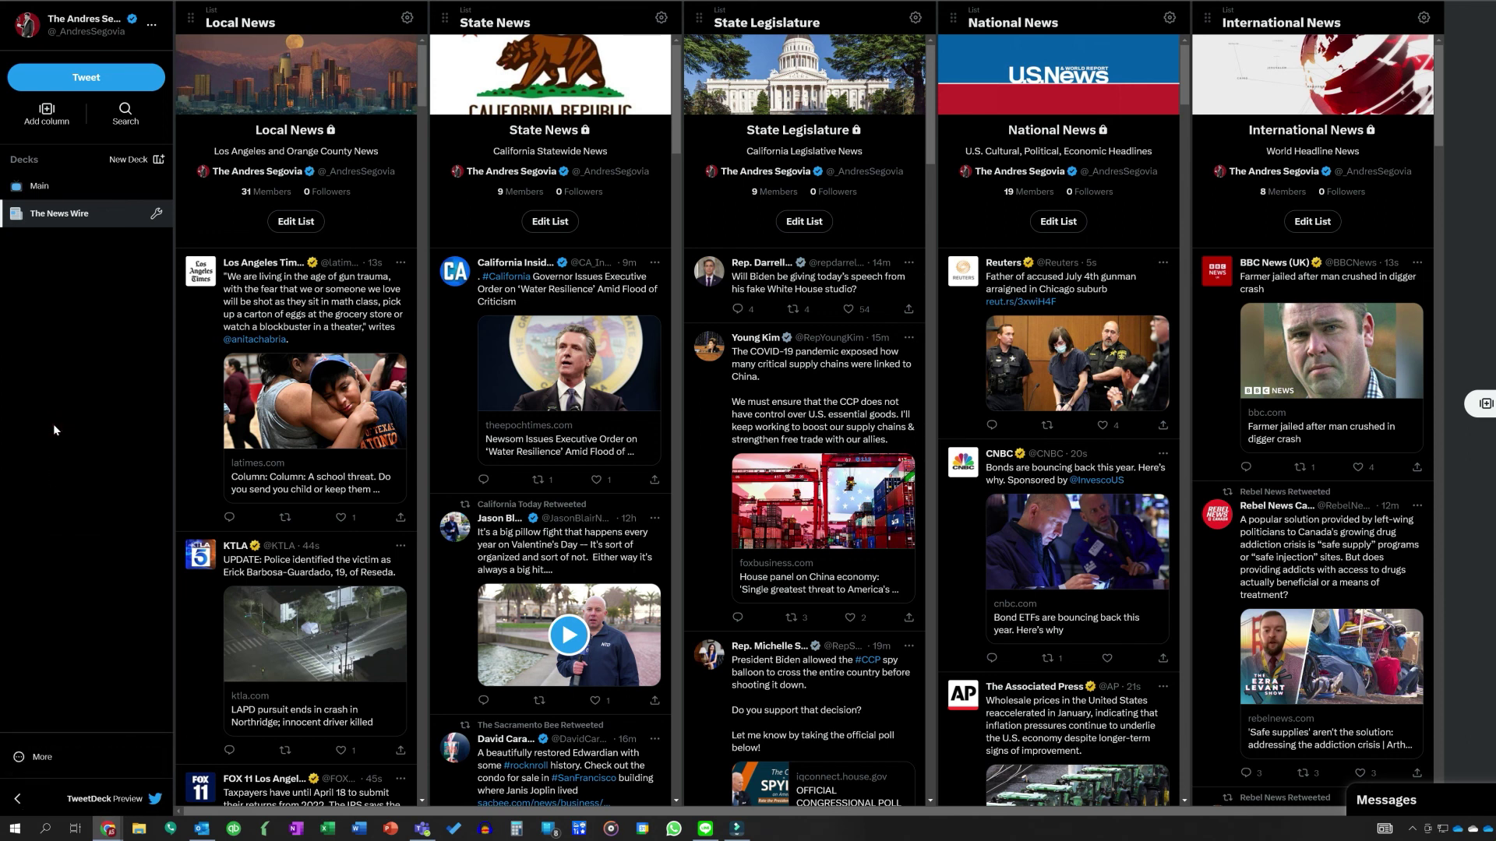